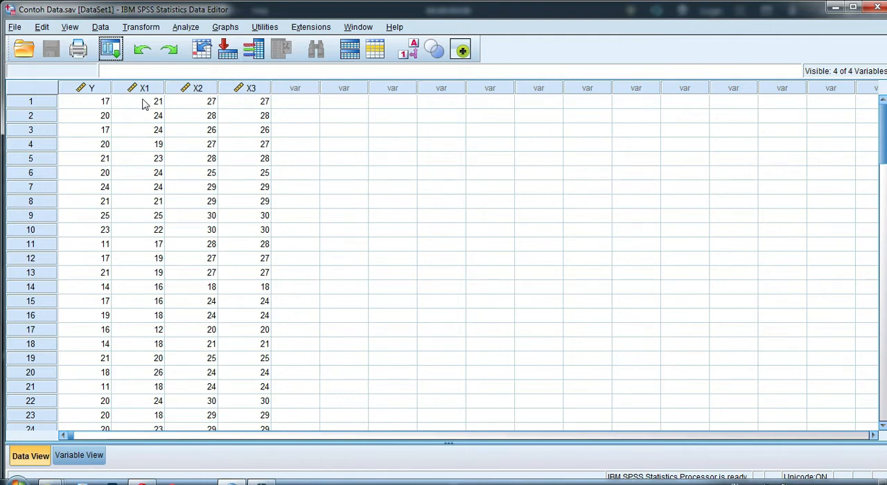
# Launch OpenBoard, overlay its annotation tools on the desktop, decline the update, and move the tool palette clear of the data columns
pyautogui.click(17, 480)
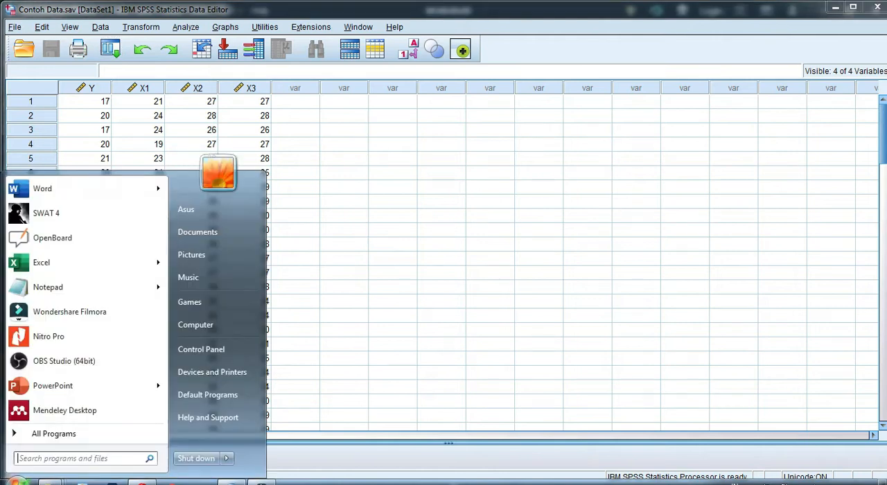
pyautogui.click(65, 238)
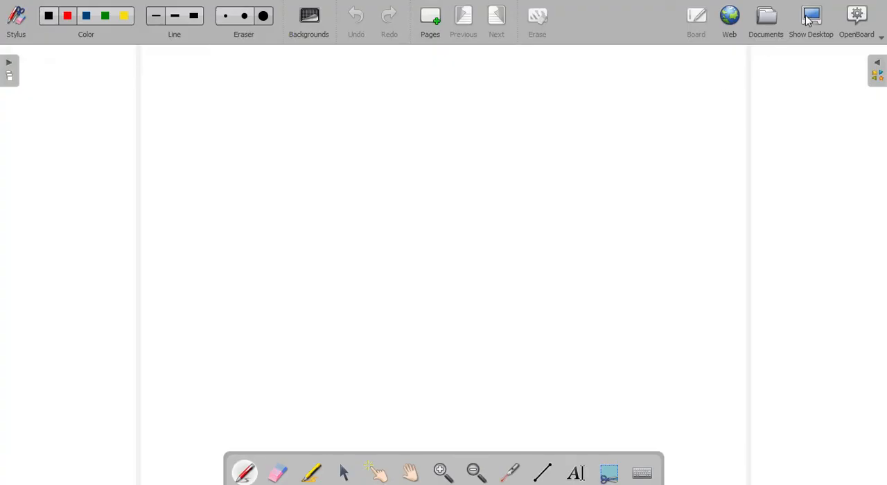
pyautogui.click(811, 21)
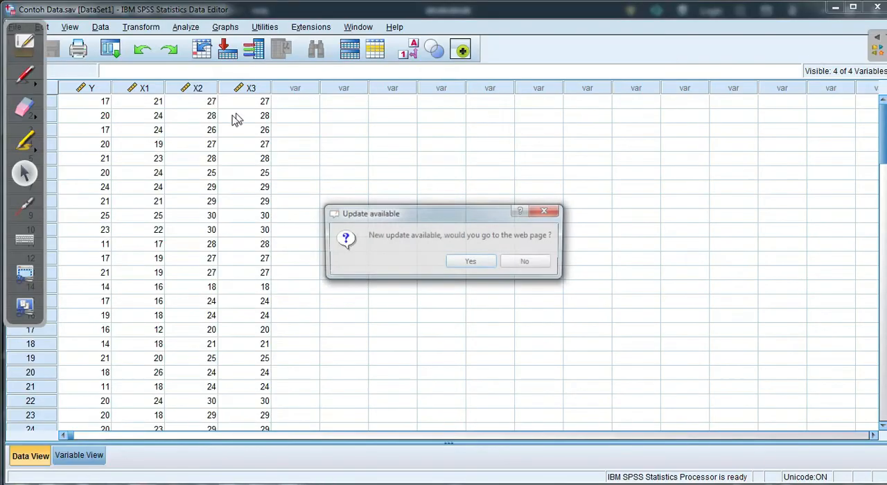
pyautogui.click(528, 262)
pyautogui.moveTo(25, 61); pyautogui.dragTo(718, 152)
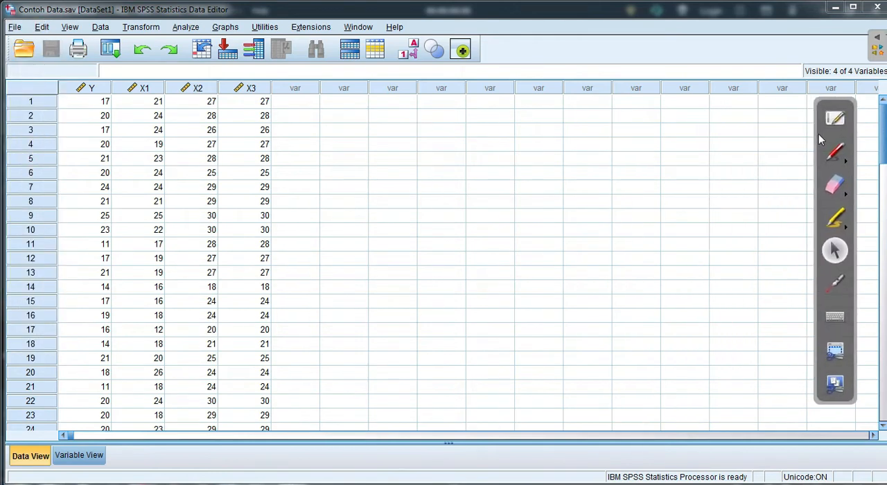
# Circle the Y column header and the X1 to X3 headers in red pen, and erase the marks
pyautogui.click(834, 151)
pyautogui.moveTo(101, 107)
pyautogui.mouseDown()
pyautogui.moveTo(73, 100)
pyautogui.moveTo(115, 97)
pyautogui.moveTo(104, 105)
pyautogui.mouseUp()
pyautogui.moveTo(126, 67)
pyautogui.mouseDown()
pyautogui.moveTo(128, 118)
pyautogui.moveTo(263, 99)
pyautogui.moveTo(164, 72)
pyautogui.moveTo(129, 79)
pyautogui.mouseUp()
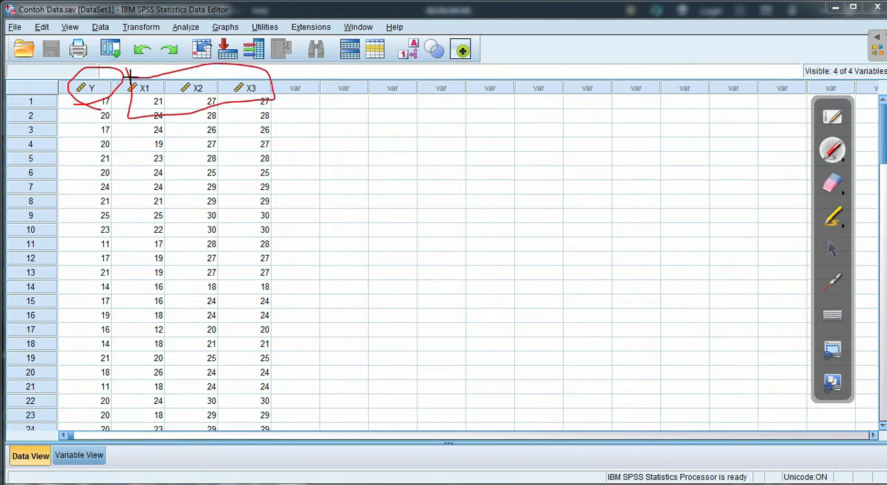
pyautogui.moveTo(282, 74)
pyautogui.mouseDown()
pyautogui.moveTo(71, 78)
pyautogui.moveTo(182, 99)
pyautogui.moveTo(280, 77)
pyautogui.moveTo(63, 85)
pyautogui.mouseUp()
pyautogui.click(834, 185)
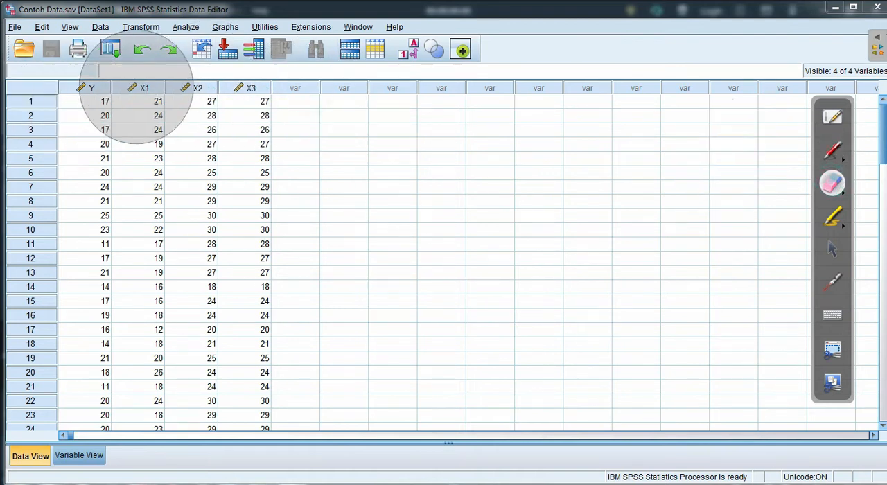
pyautogui.click(832, 249)
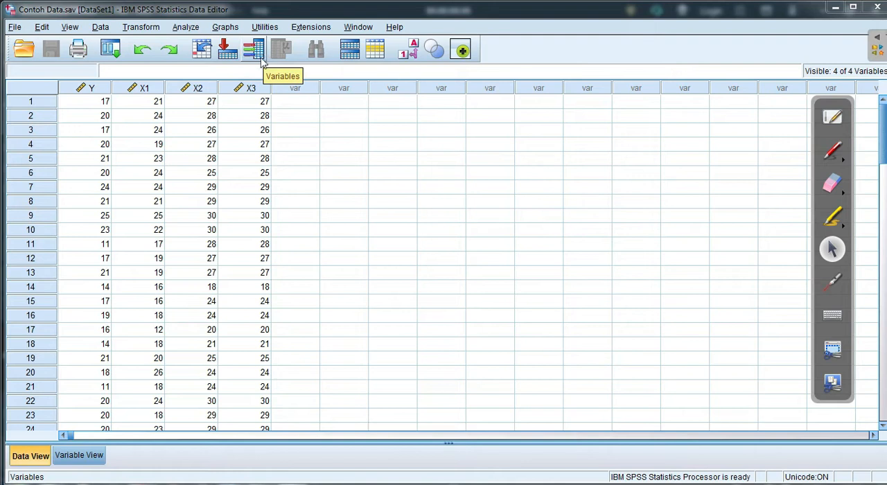
# Set up a linear regression with Y as the dependent variable and X1, X2 and X3 as independents
pyautogui.click(187, 28)
pyautogui.moveTo(208, 181)
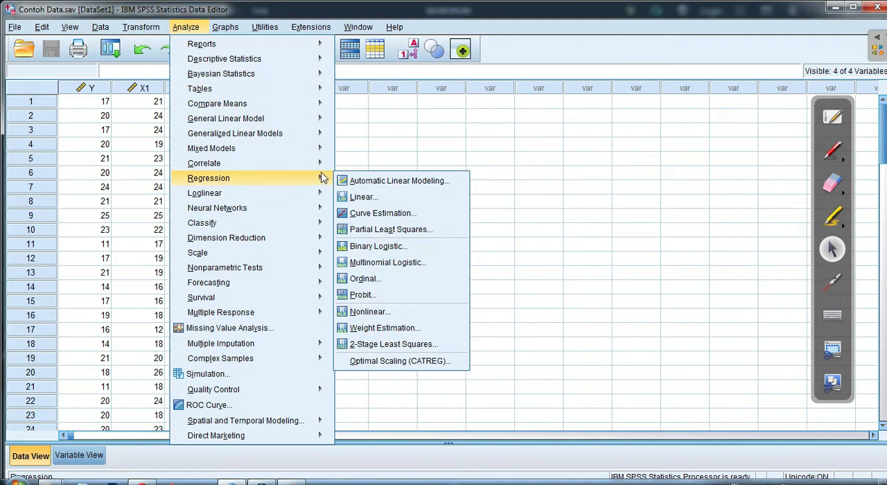
pyautogui.click(358, 197)
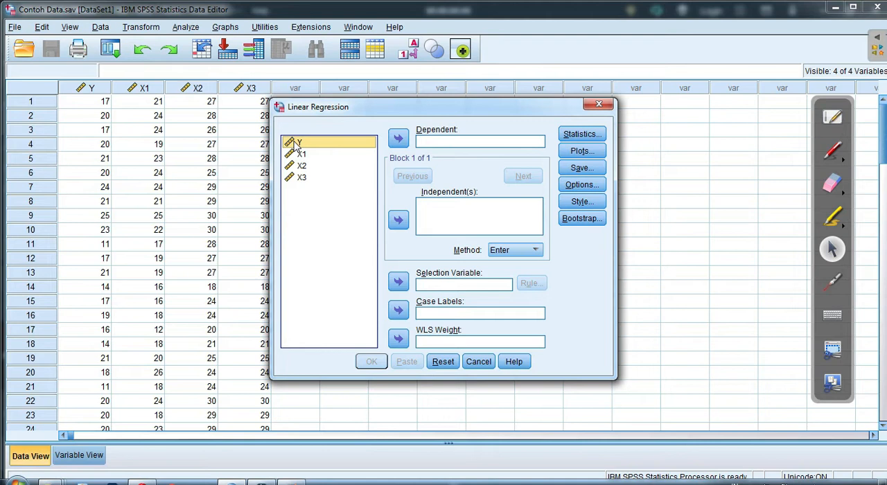
pyautogui.click(398, 141)
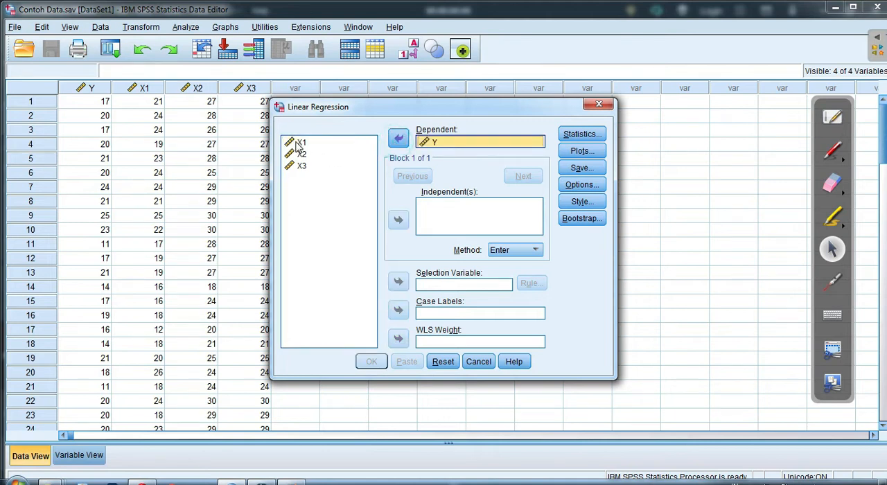
pyautogui.click(300, 144)
pyautogui.keyDown('shift'); pyautogui.click(302, 167); pyautogui.keyUp('shift')
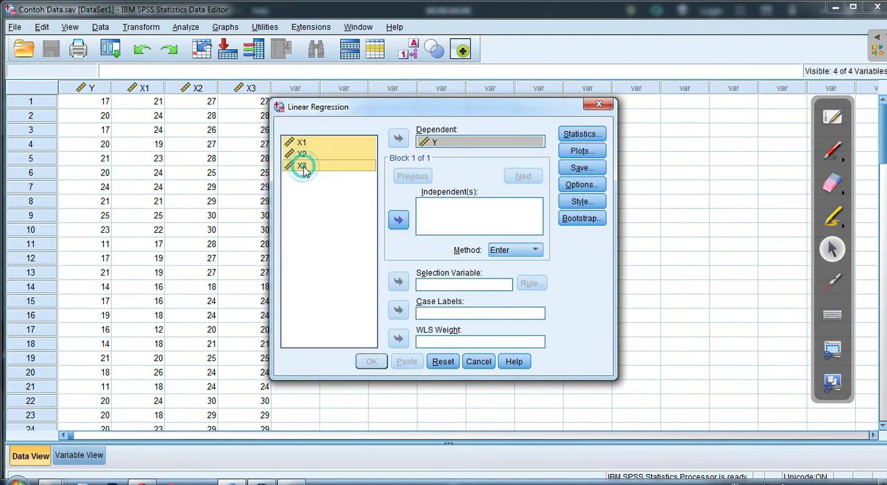
pyautogui.click(399, 222)
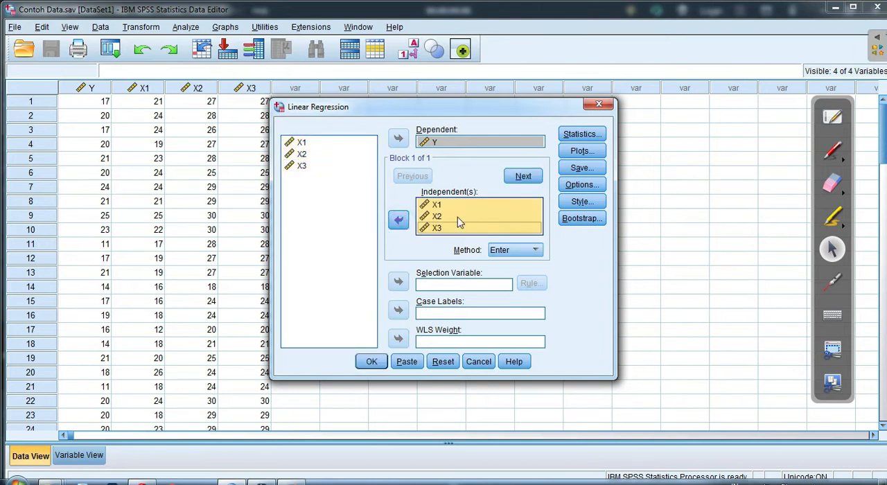
# Set the regression to save unstandardized residuals, circling the Residuals heading in red pen and erasing the mark
pyautogui.click(581, 171)
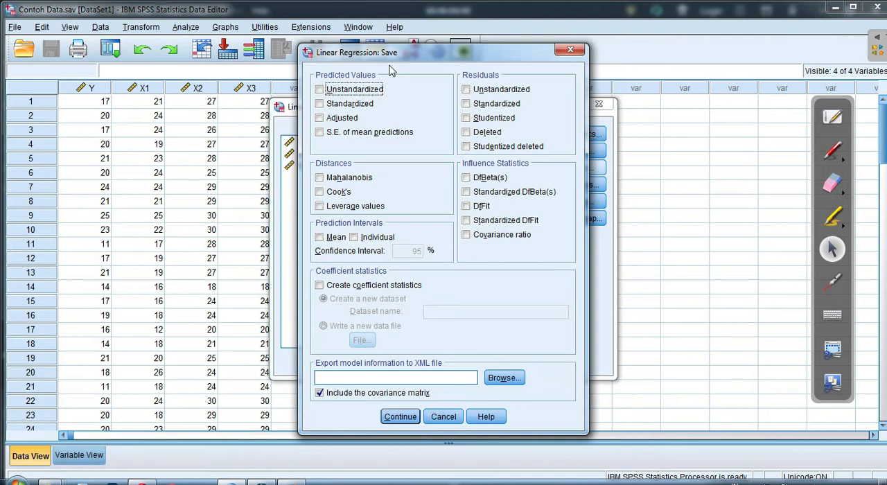
pyautogui.click(834, 154)
pyautogui.moveTo(456, 78)
pyautogui.mouseDown()
pyautogui.moveTo(510, 82)
pyautogui.moveTo(472, 62)
pyautogui.moveTo(454, 79)
pyautogui.moveTo(466, 86)
pyautogui.mouseUp()
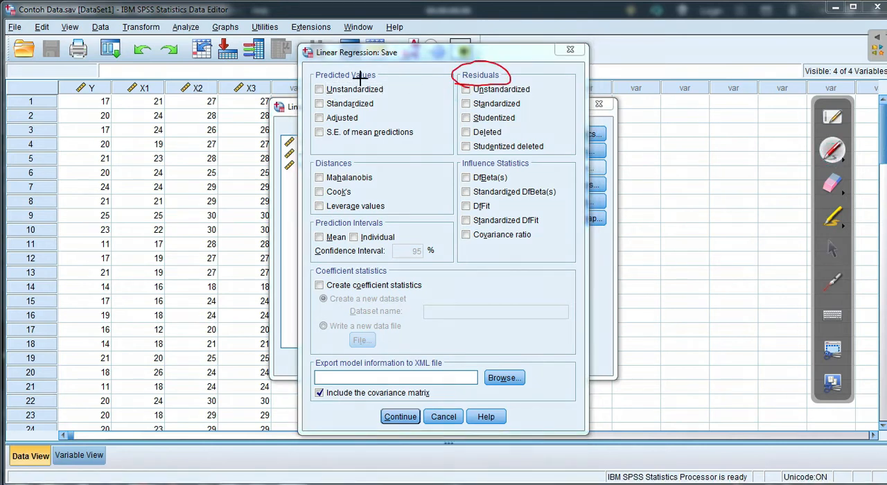
pyautogui.click(833, 250)
pyautogui.click(466, 91)
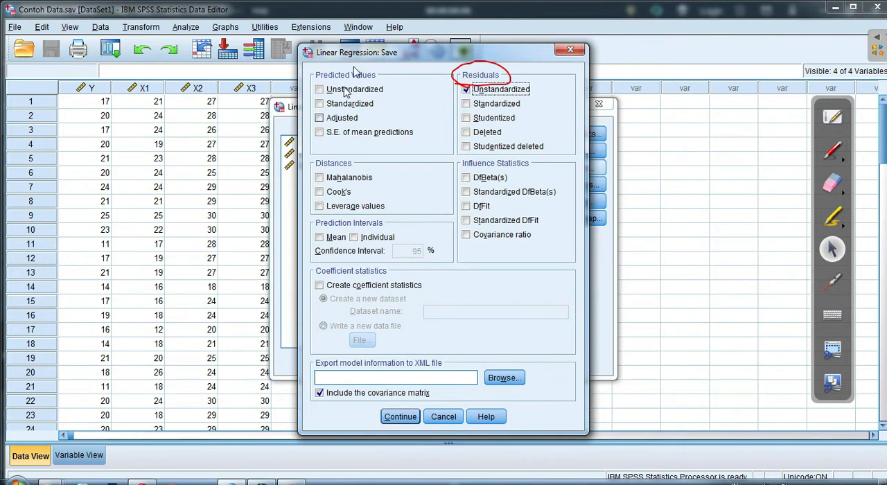
pyautogui.click(833, 182)
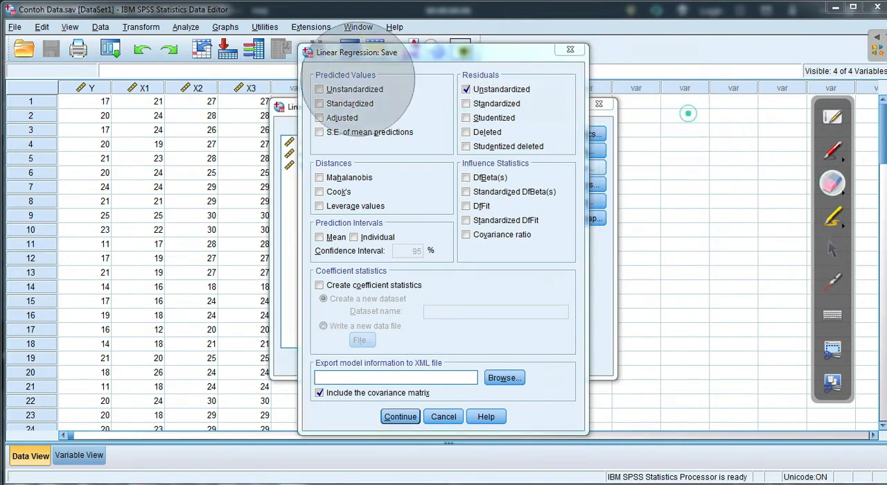
pyautogui.click(833, 250)
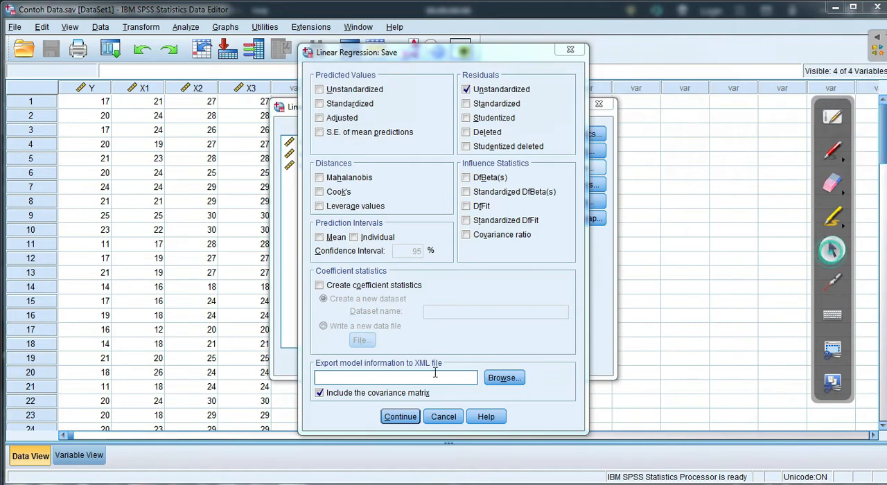
pyautogui.click(409, 418)
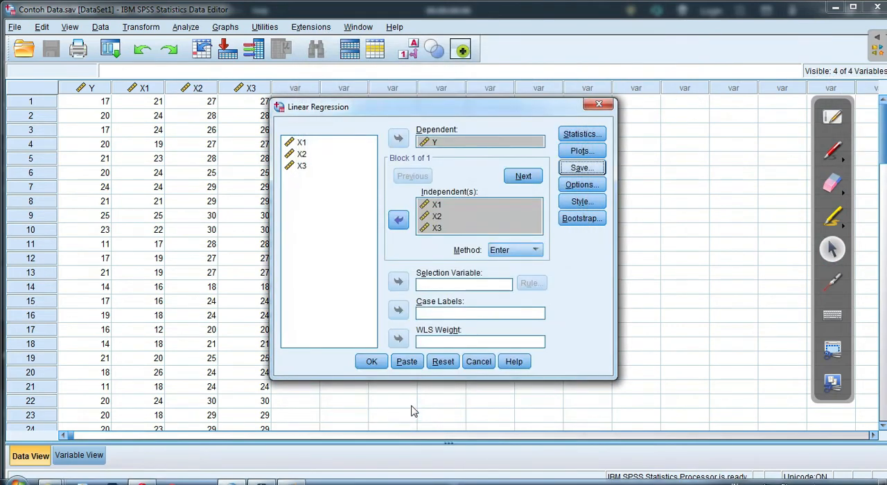
# Run the linear regression and close its output viewer without saving the contents
pyautogui.click(372, 361)
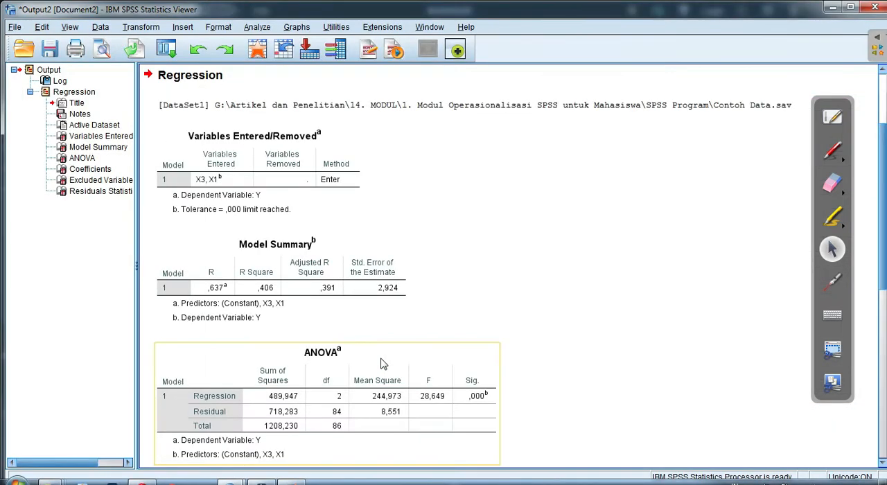
pyautogui.click(874, 8)
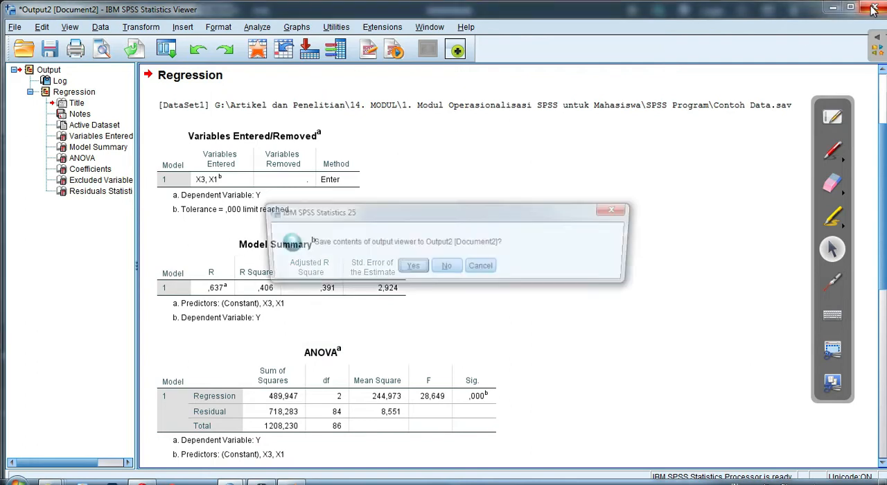
pyautogui.click(446, 269)
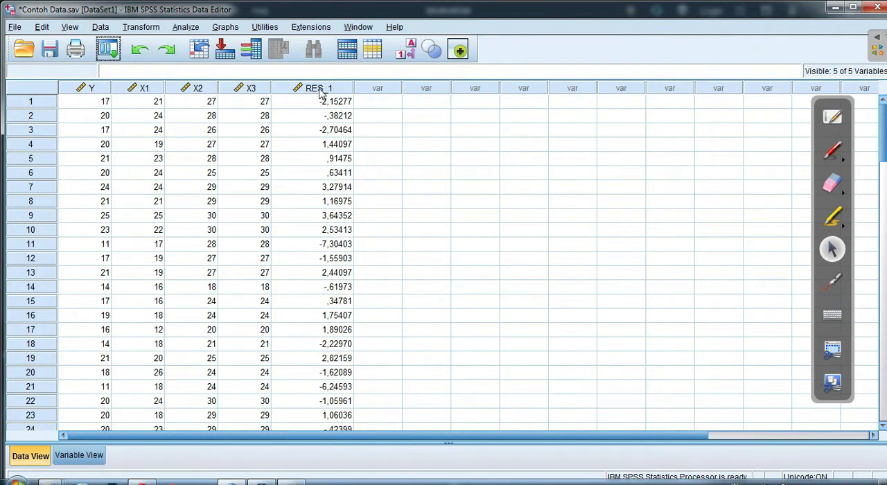
# Circle the RES_1 column header in red pen, draw a curly bracket beside its values and handwrite "Residu" next to it
pyautogui.moveTo(321, 93)
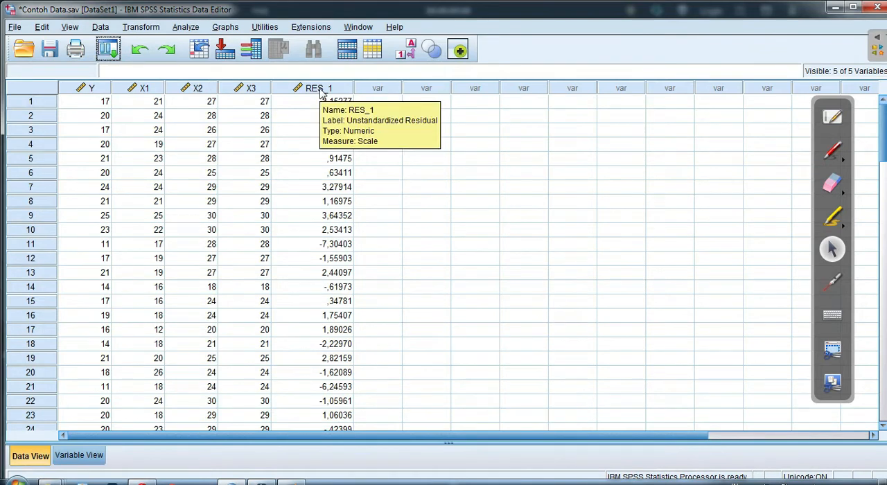
pyautogui.click(834, 154)
pyautogui.moveTo(281, 99)
pyautogui.mouseDown()
pyautogui.moveTo(307, 98)
pyautogui.moveTo(311, 70)
pyautogui.mouseUp()
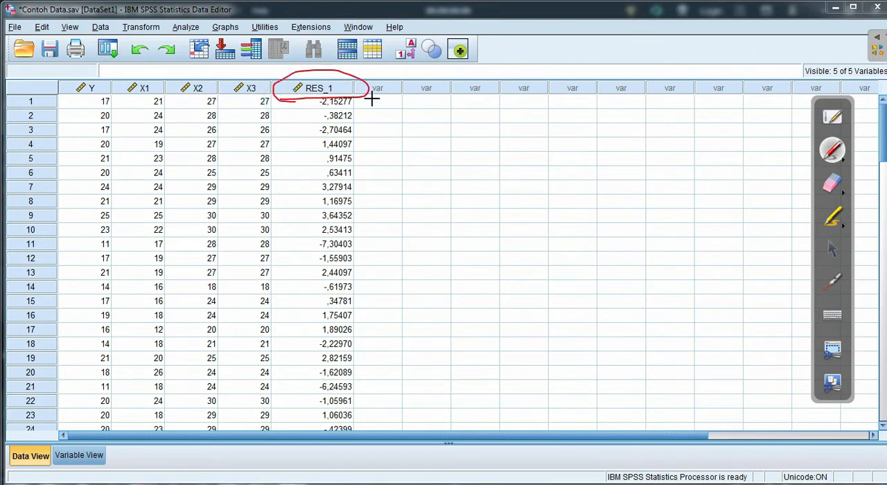
pyautogui.moveTo(373, 108)
pyautogui.mouseDown()
pyautogui.moveTo(400, 198)
pyautogui.moveTo(390, 341)
pyautogui.mouseUp()
pyautogui.moveTo(452, 244)
pyautogui.mouseDown()
pyautogui.moveTo(516, 224)
pyautogui.moveTo(558, 232)
pyautogui.moveTo(624, 201)
pyautogui.moveTo(685, 241)
pyautogui.mouseUp()
pyautogui.click(575, 190)
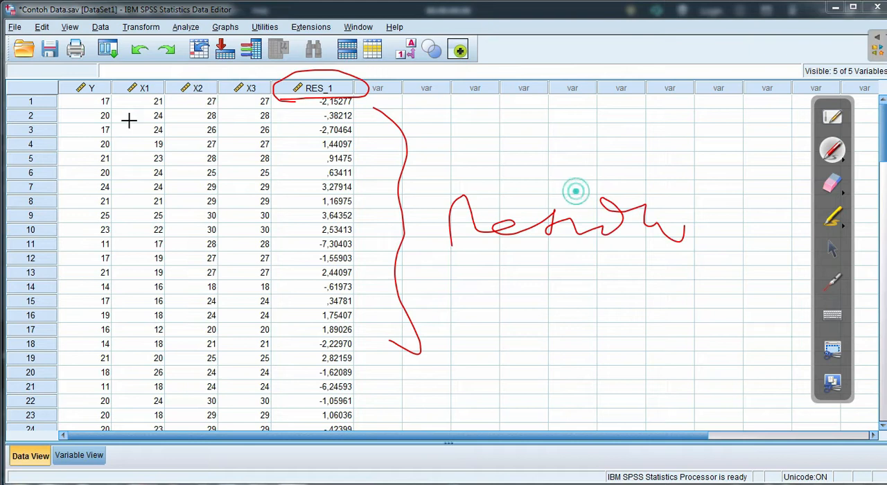
# Circle the Y to X3 column headers in red pen and erase that circle
pyautogui.moveTo(75, 101)
pyautogui.mouseDown()
pyautogui.moveTo(256, 93)
pyautogui.moveTo(122, 67)
pyautogui.moveTo(84, 102)
pyautogui.mouseUp()
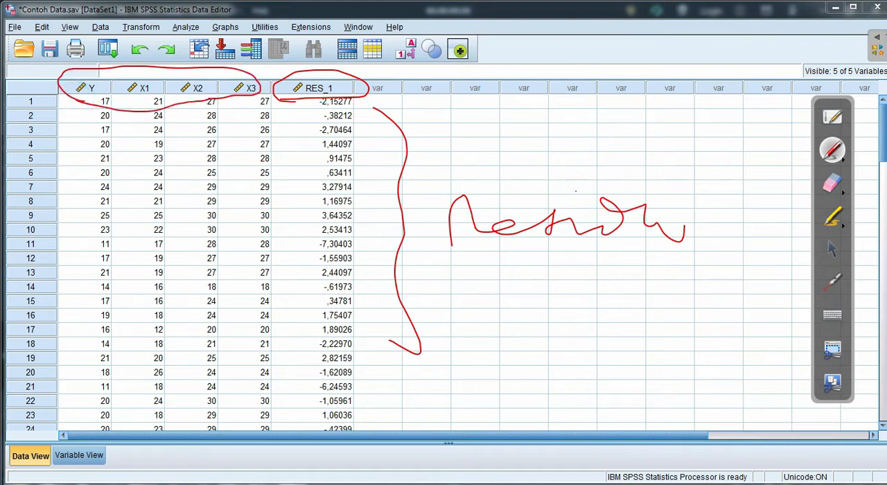
pyautogui.click(837, 185)
pyautogui.moveTo(84, 73); pyautogui.dragTo(212, 73)
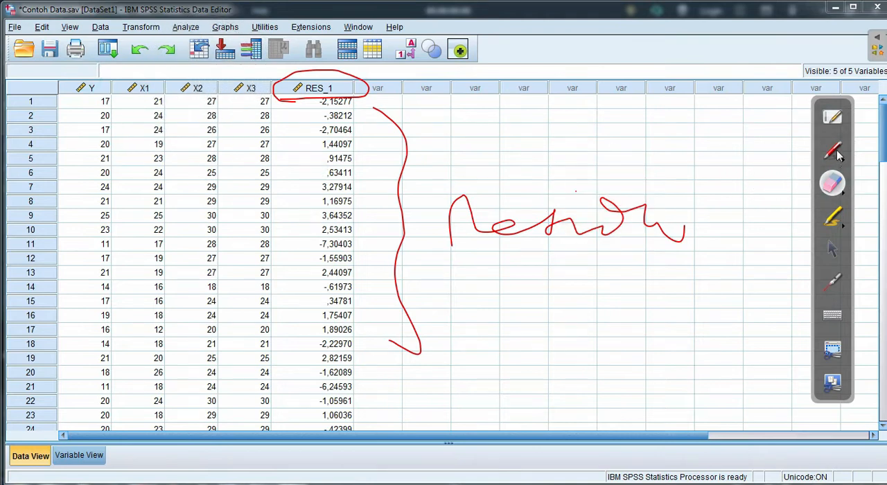
pyautogui.click(833, 151)
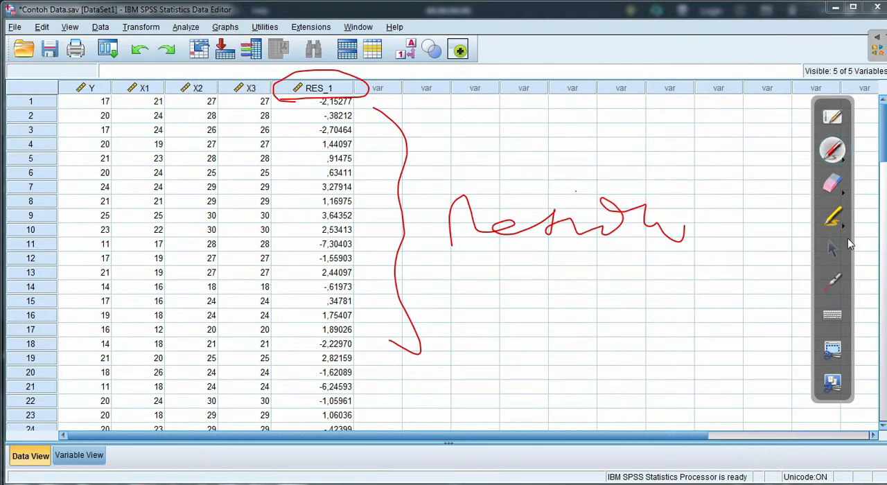
pyautogui.click(834, 251)
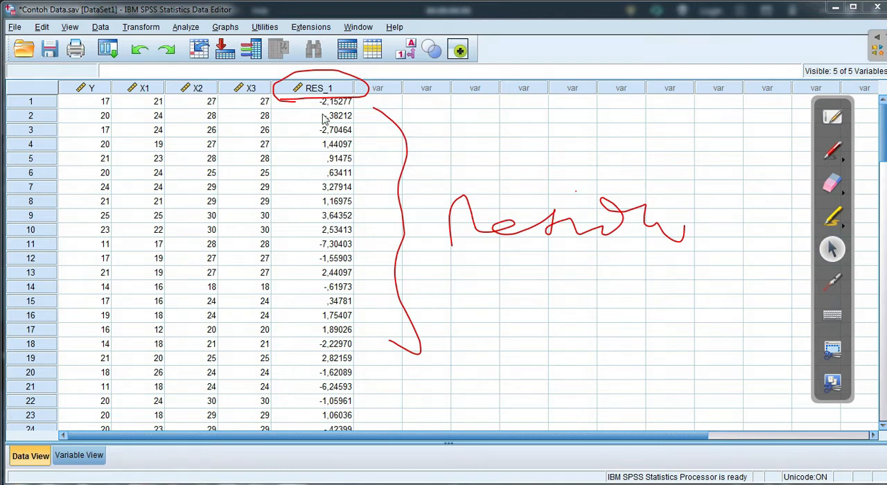
# Erase the remaining red annotations around the RES_1 column and return to the selection pointer
pyautogui.click(834, 183)
pyautogui.moveTo(574, 109)
pyautogui.mouseDown()
pyautogui.moveTo(372, 234)
pyautogui.moveTo(643, 264)
pyautogui.moveTo(499, 215)
pyautogui.mouseUp()
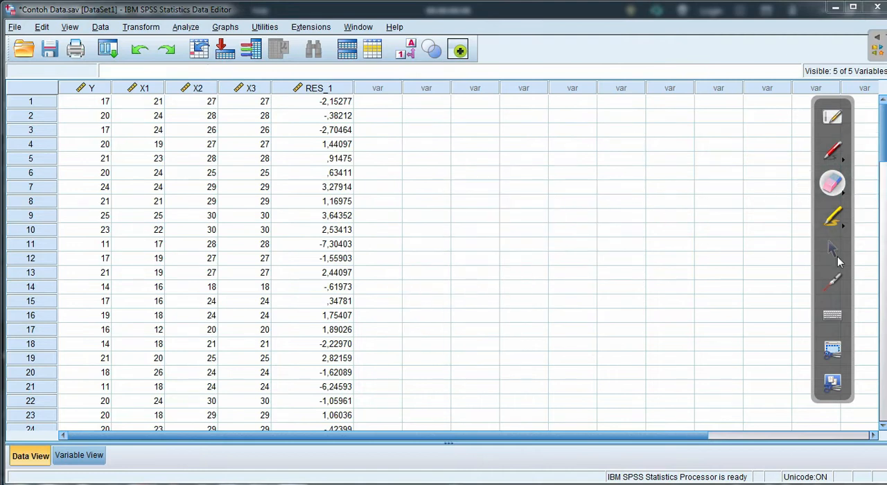
pyautogui.click(832, 249)
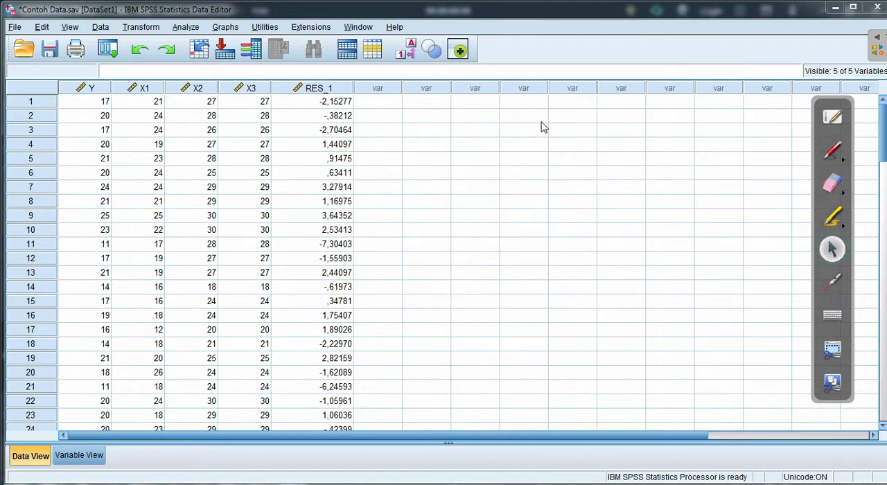
# Start the legacy 1-Sample K-S test and add Unstandardized Residual [RES_1] to the test variable list
pyautogui.click(187, 28)
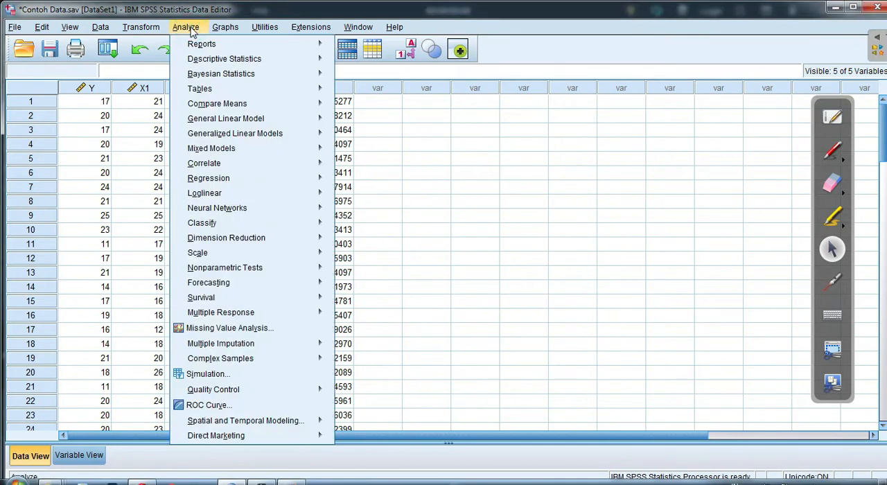
pyautogui.moveTo(207, 181)
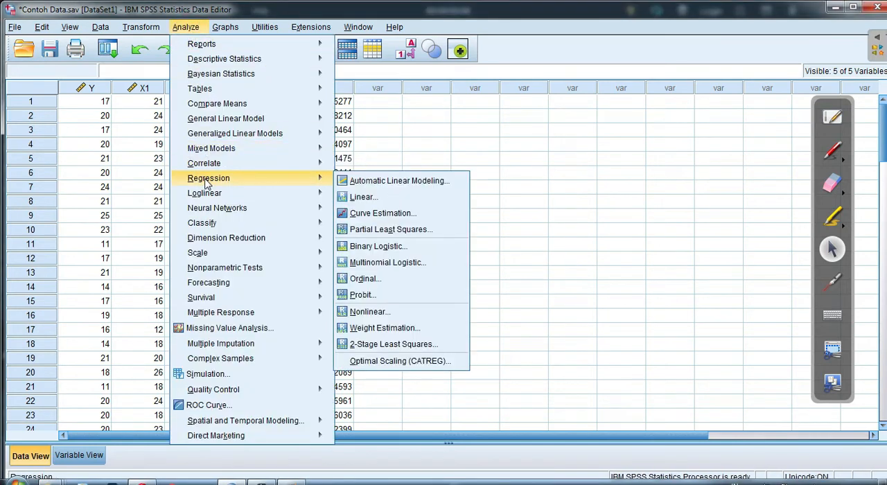
pyautogui.moveTo(231, 211)
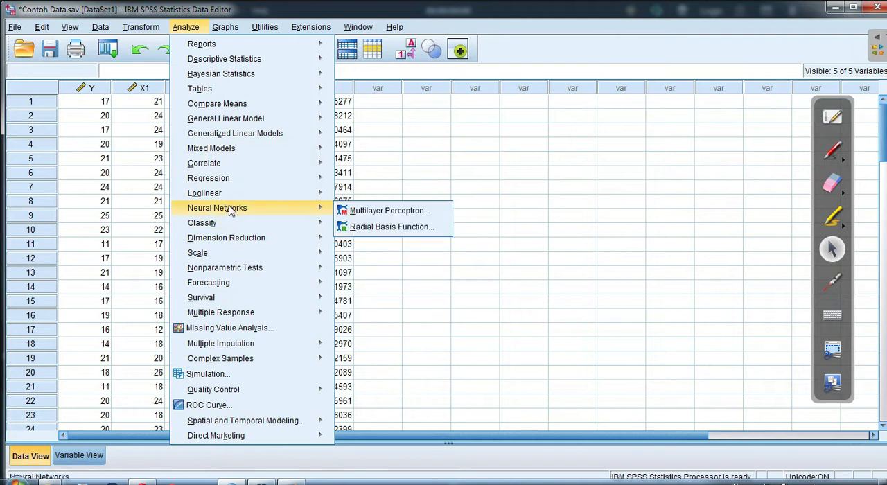
pyautogui.moveTo(244, 271)
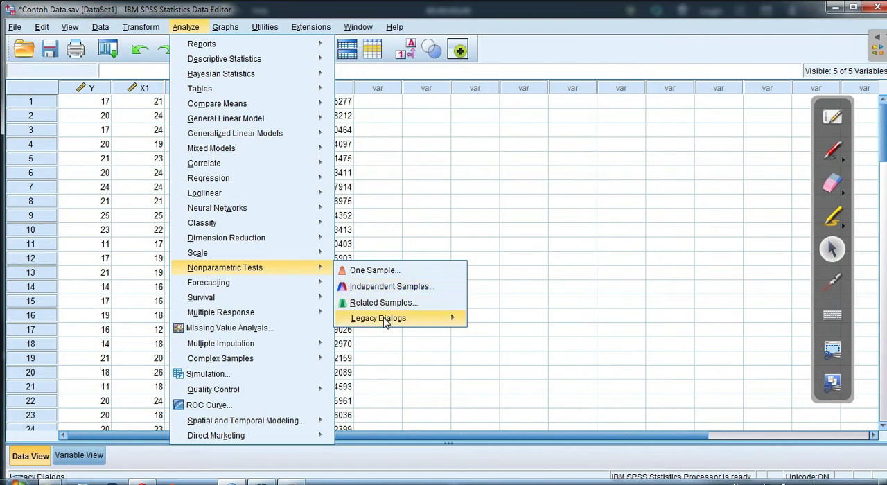
pyautogui.moveTo(385, 323)
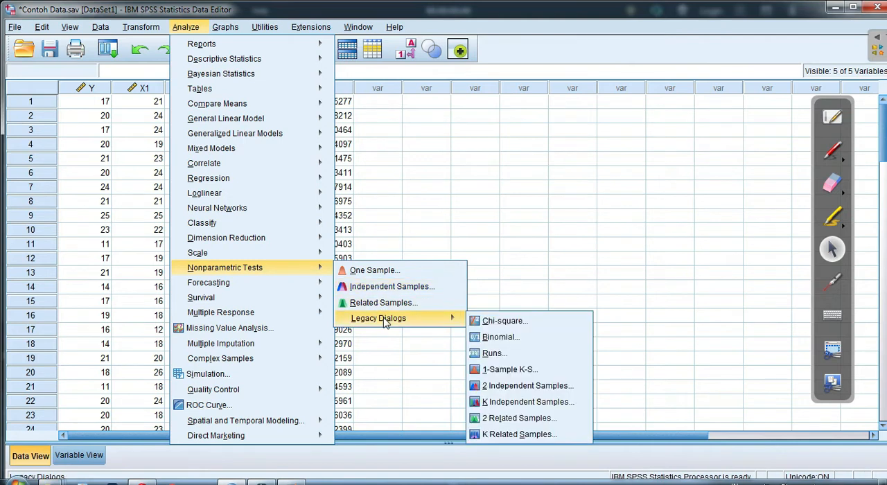
pyautogui.click(502, 372)
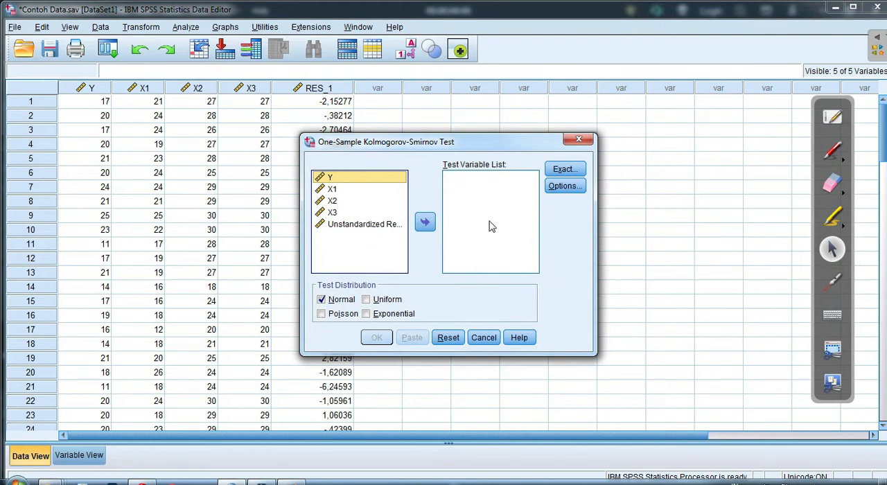
pyautogui.click(346, 226)
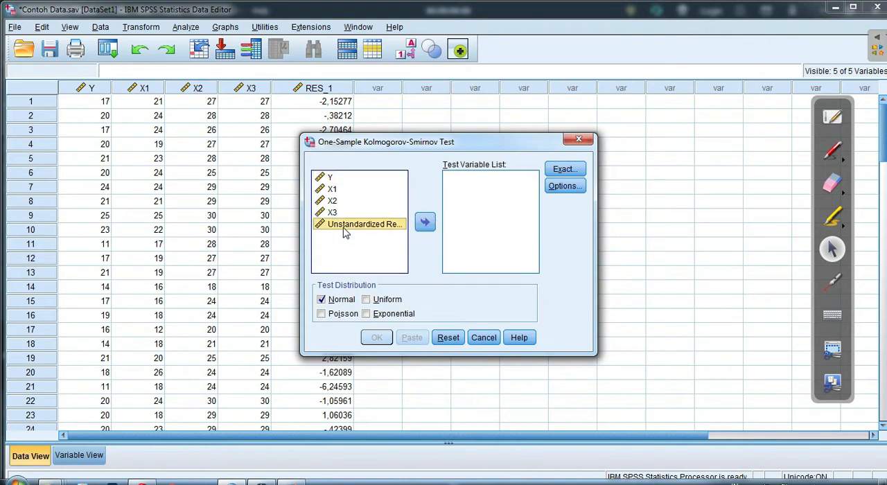
pyautogui.click(425, 223)
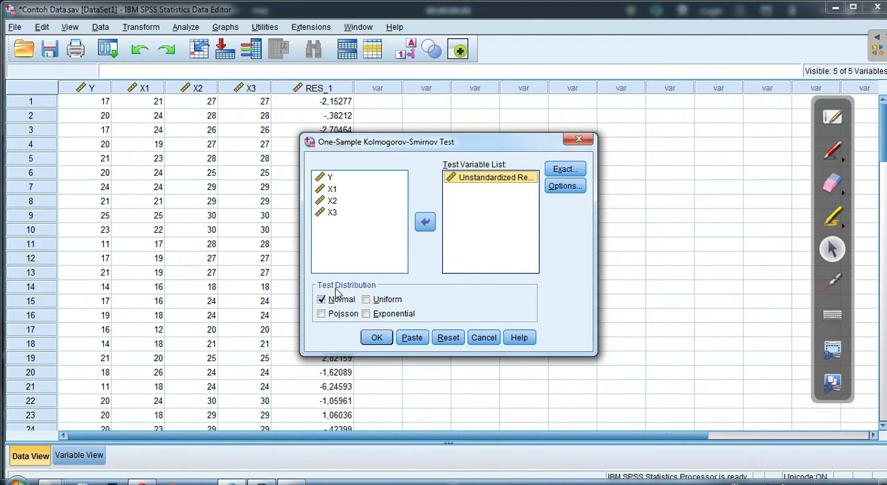
# Review the Exact Tests settings and the One-Sample K-S options without changing anything
pyautogui.click(565, 169)
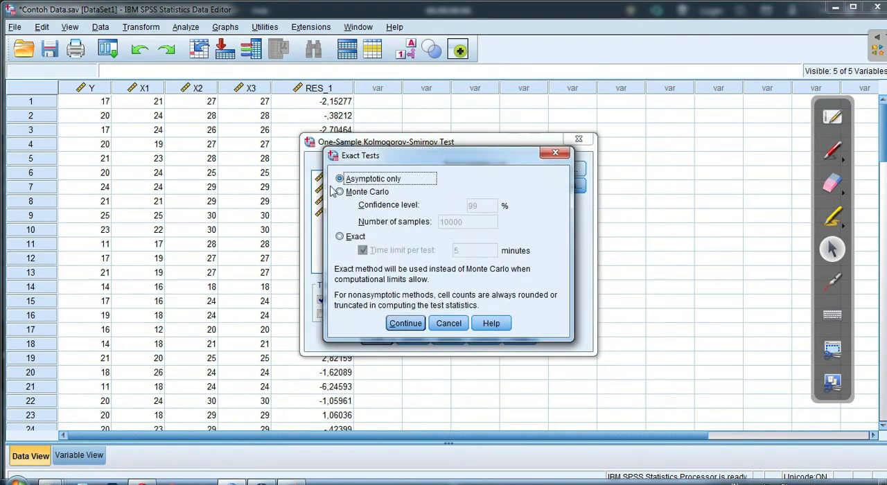
pyautogui.click(449, 323)
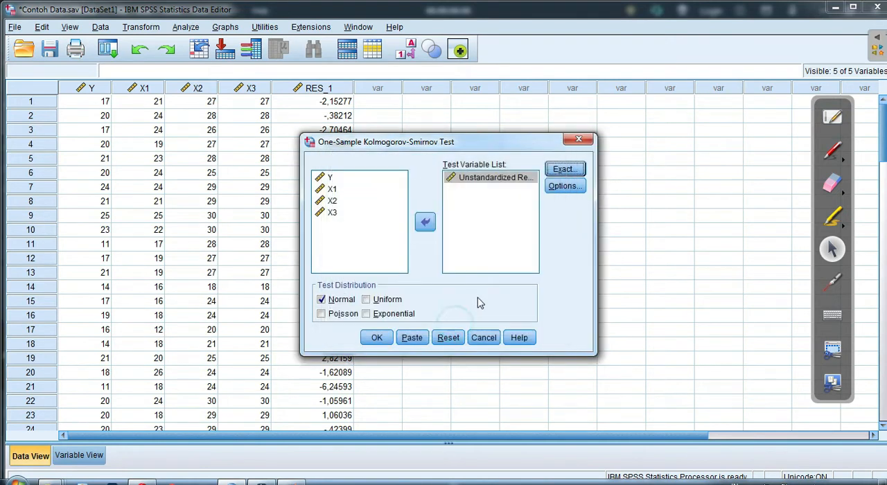
pyautogui.click(567, 187)
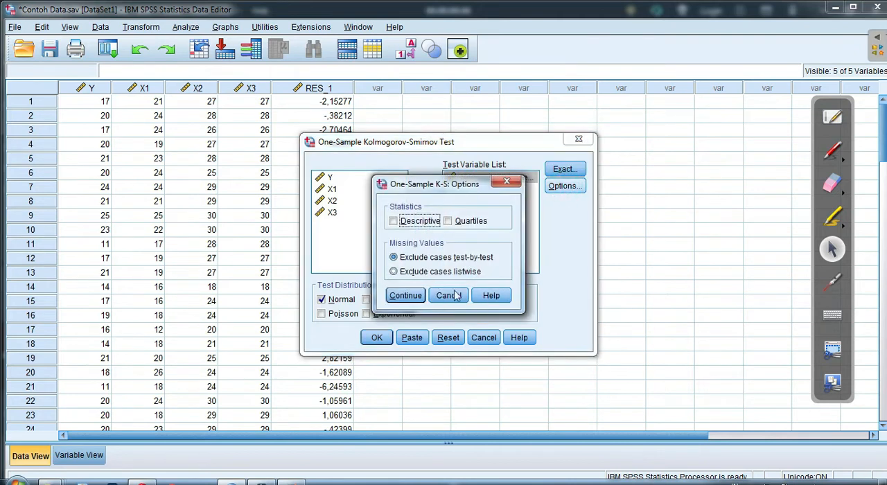
pyautogui.click(455, 296)
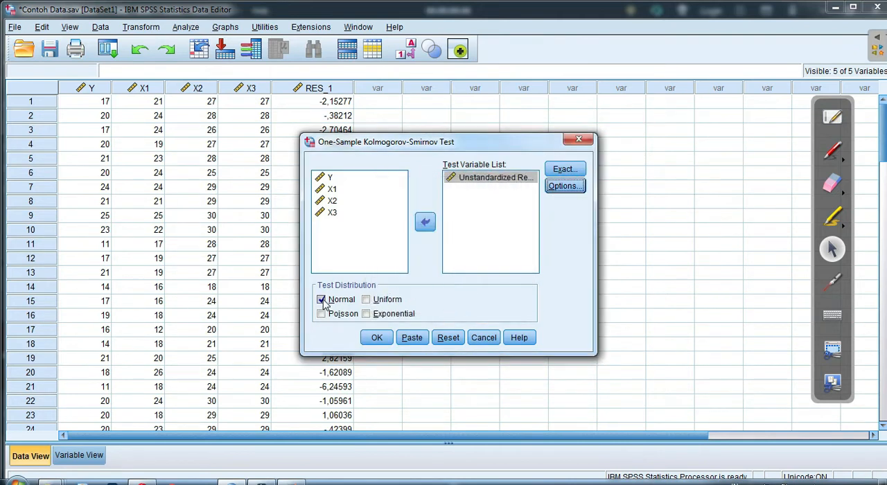
# Keep only Normal as the test distribution and run the one-sample Kolmogorov-Smirnov test
pyautogui.click(323, 303)
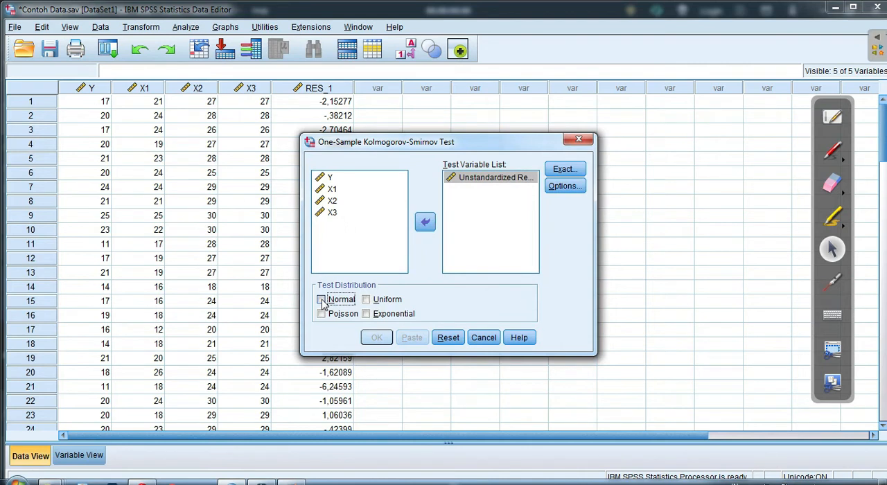
pyautogui.click(322, 302)
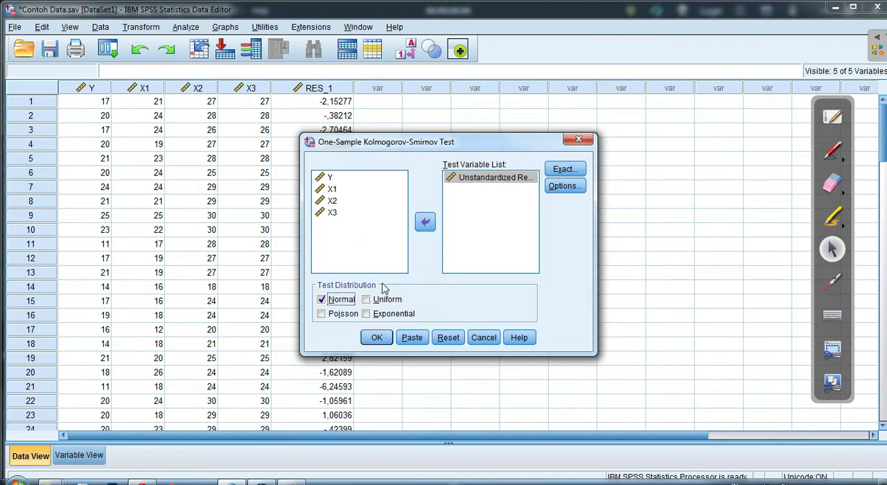
pyautogui.click(377, 338)
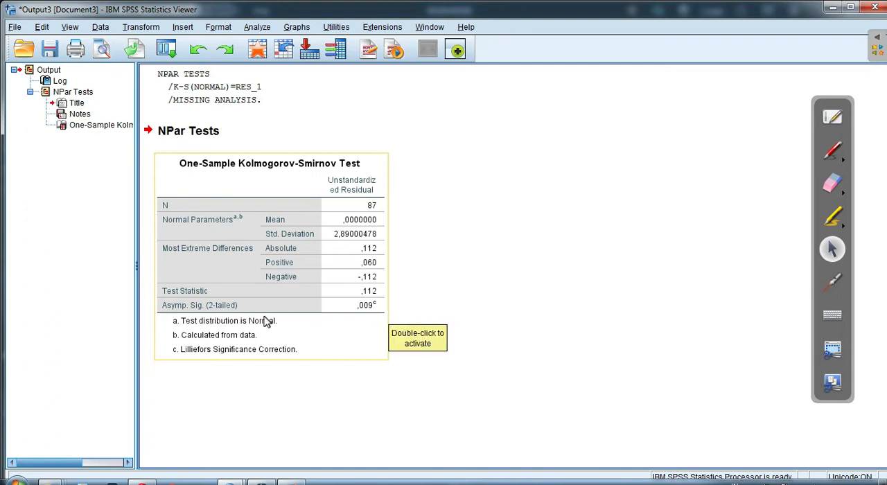
# Circle the Asymp. Sig. (2-tailed) row of the test table in red pen
pyautogui.click(832, 151)
pyautogui.moveTo(156, 299); pyautogui.dragTo(271, 297)
pyautogui.moveTo(378, 308); pyautogui.dragTo(272, 316)
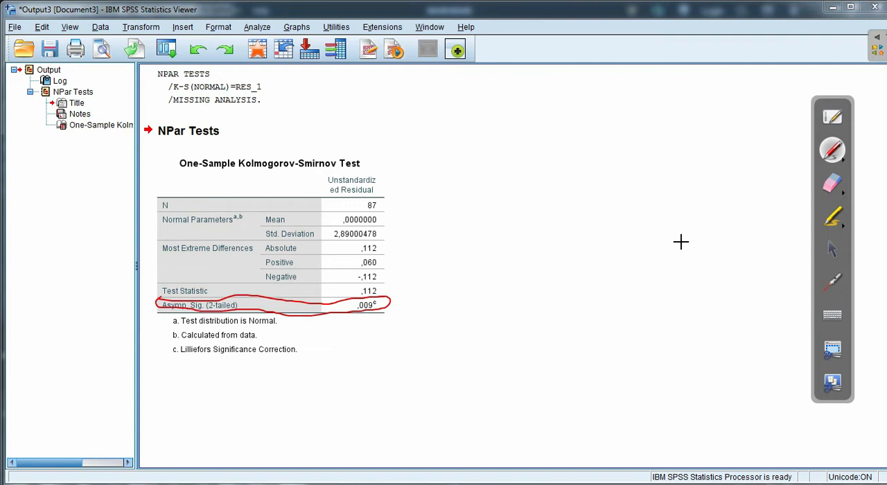
# Handwrite "Normality K-S" in red pen in the blank area beside the test table
pyautogui.click(833, 183)
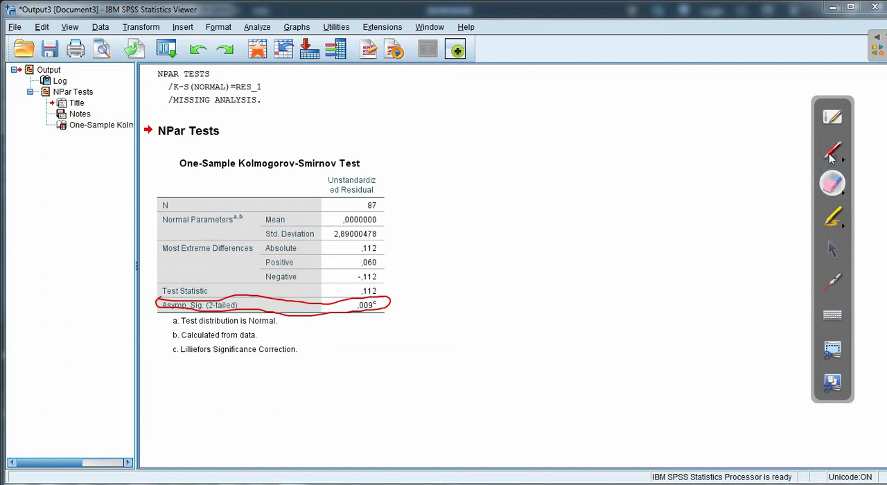
pyautogui.click(831, 154)
pyautogui.moveTo(402, 144)
pyautogui.mouseDown()
pyautogui.moveTo(441, 161)
pyautogui.moveTo(528, 148)
pyautogui.moveTo(594, 185)
pyautogui.mouseUp()
pyautogui.click(547, 160)
pyautogui.moveTo(623, 143)
pyautogui.mouseDown()
pyautogui.moveTo(625, 179)
pyautogui.moveTo(645, 162)
pyautogui.moveTo(686, 159)
pyautogui.moveTo(730, 183)
pyautogui.mouseUp()
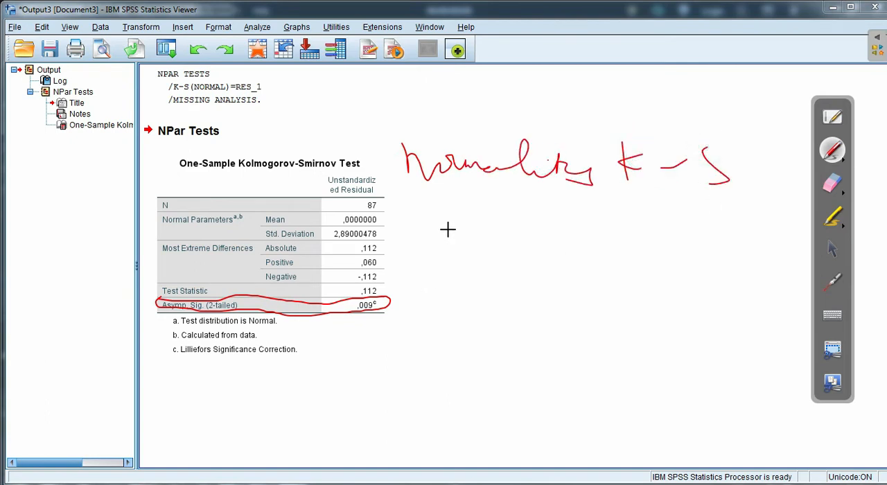
# Handwrite the criterion "Asymp. Sig > 0,05" in red pen below the "Normality K-S" heading
pyautogui.moveTo(506, 226); pyautogui.dragTo(522, 275)
pyautogui.moveTo(413, 216); pyautogui.dragTo(387, 264)
pyautogui.moveTo(408, 232)
pyautogui.mouseDown()
pyautogui.moveTo(441, 277)
pyautogui.moveTo(439, 261)
pyautogui.mouseUp()
pyautogui.click(453, 257)
pyautogui.moveTo(482, 238)
pyautogui.mouseDown()
pyautogui.moveTo(474, 240)
pyautogui.moveTo(502, 253)
pyautogui.mouseUp()
pyautogui.click(477, 242)
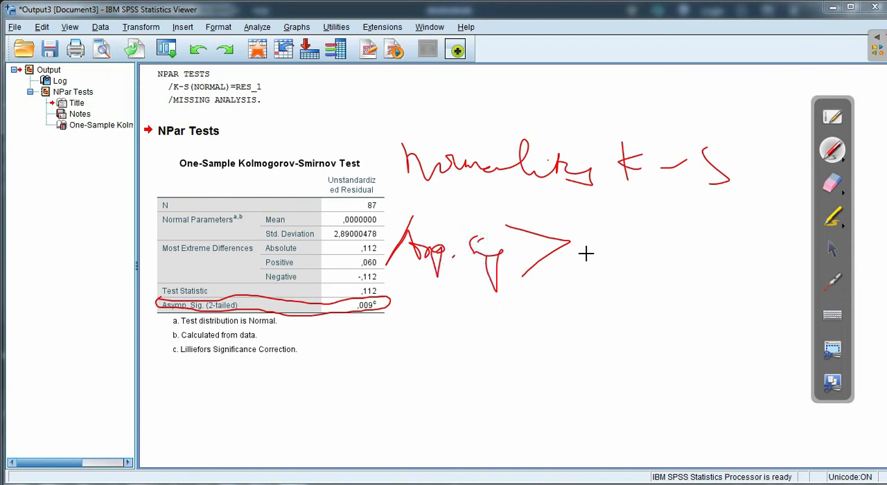
pyautogui.moveTo(601, 240); pyautogui.dragTo(633, 263)
pyautogui.moveTo(655, 236)
pyautogui.mouseDown()
pyautogui.moveTo(692, 234)
pyautogui.moveTo(691, 275)
pyautogui.mouseUp()
pyautogui.moveTo(691, 225); pyautogui.dragTo(726, 222)
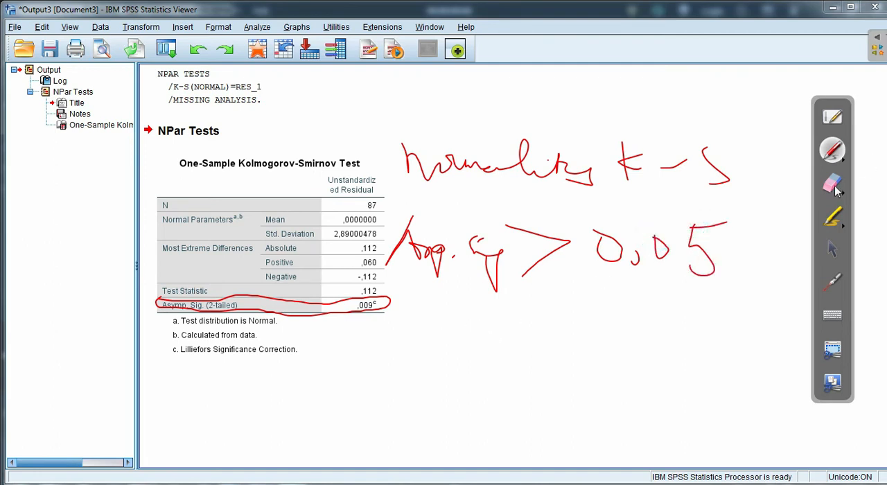
# Draw an arrow from the Asymp. Sig. row to a handwritten "< 0,05", loop around the row and footnotes, and draw a large cross below
pyautogui.moveTo(391, 310)
pyautogui.mouseDown()
pyautogui.moveTo(489, 310)
pyautogui.moveTo(483, 315)
pyautogui.mouseUp()
pyautogui.moveTo(573, 286)
pyautogui.mouseDown()
pyautogui.moveTo(589, 325)
pyautogui.moveTo(664, 305)
pyautogui.moveTo(682, 324)
pyautogui.moveTo(696, 298)
pyautogui.mouseUp()
pyautogui.moveTo(375, 300)
pyautogui.mouseDown()
pyautogui.moveTo(401, 301)
pyautogui.moveTo(114, 320)
pyautogui.moveTo(411, 360)
pyautogui.moveTo(400, 302)
pyautogui.mouseUp()
pyautogui.moveTo(509, 351); pyautogui.dragTo(350, 430)
pyautogui.moveTo(366, 360); pyautogui.dragTo(489, 425)
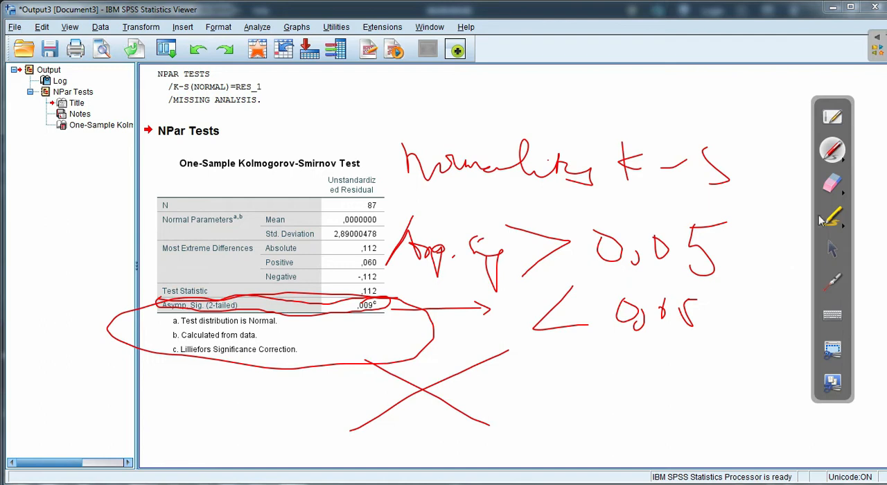
# Erase the red annotations from the output and circle the One-Sample Kolmogorov-Smirnov Test title in red pen
pyautogui.click(833, 183)
pyautogui.moveTo(769, 185)
pyautogui.mouseDown()
pyautogui.moveTo(227, 255)
pyautogui.moveTo(62, 335)
pyautogui.moveTo(737, 271)
pyautogui.moveTo(676, 260)
pyautogui.mouseUp()
pyautogui.click(832, 150)
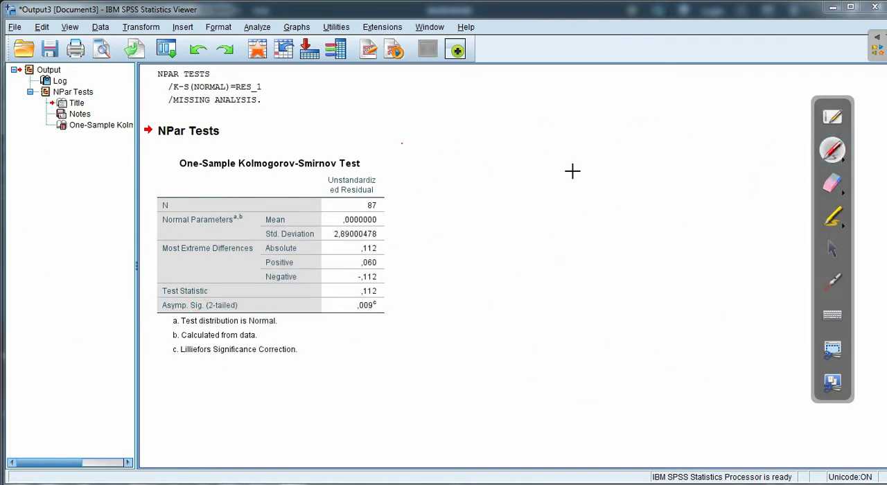
pyautogui.moveTo(225, 179); pyautogui.dragTo(326, 205)
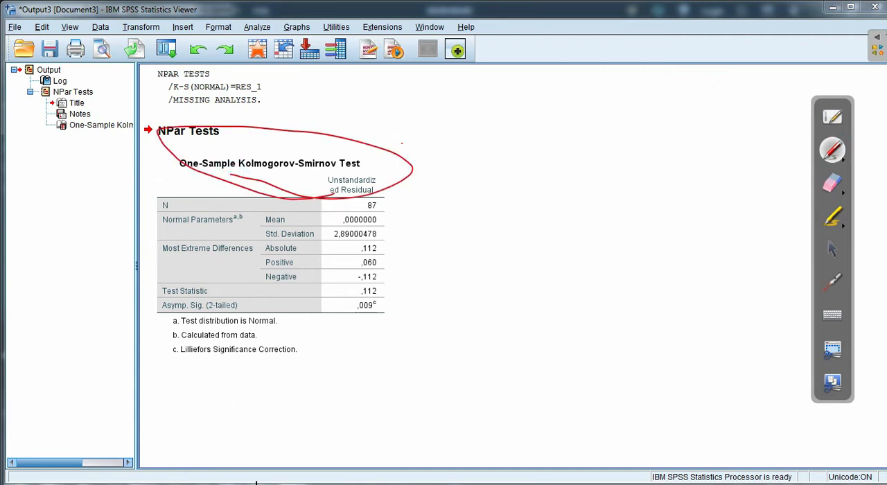
pyautogui.click(832, 250)
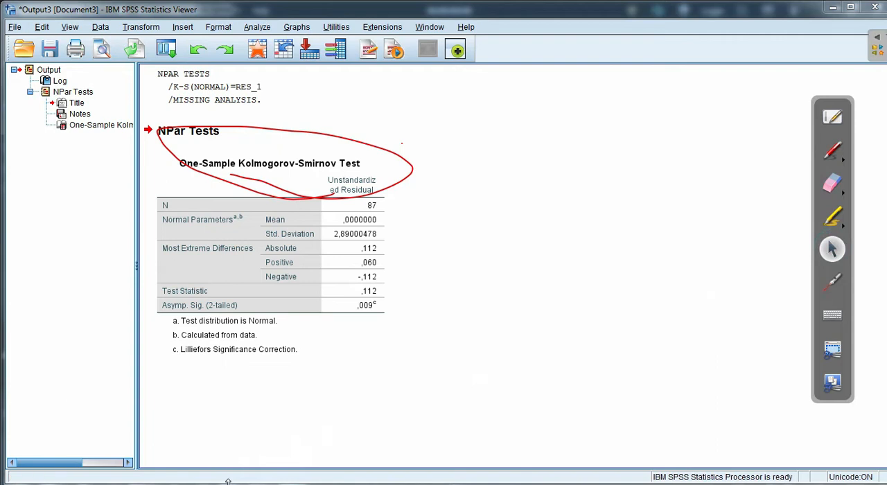
# Switch to the Data Editor window, erase the leftover red circle and return to the selection pointer
pyautogui.moveTo(201, 478)
pyautogui.click(201, 444)
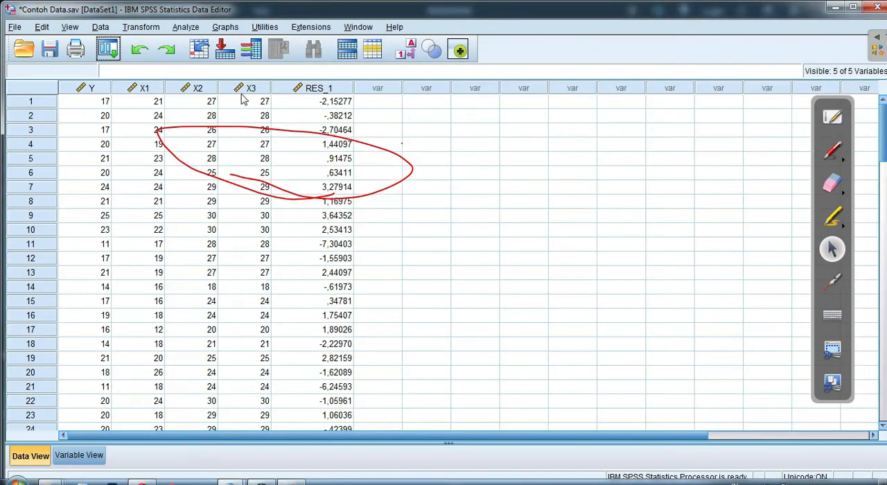
pyautogui.click(832, 184)
pyautogui.moveTo(644, 169)
pyautogui.mouseDown()
pyautogui.moveTo(86, 163)
pyautogui.moveTo(426, 176)
pyautogui.mouseUp()
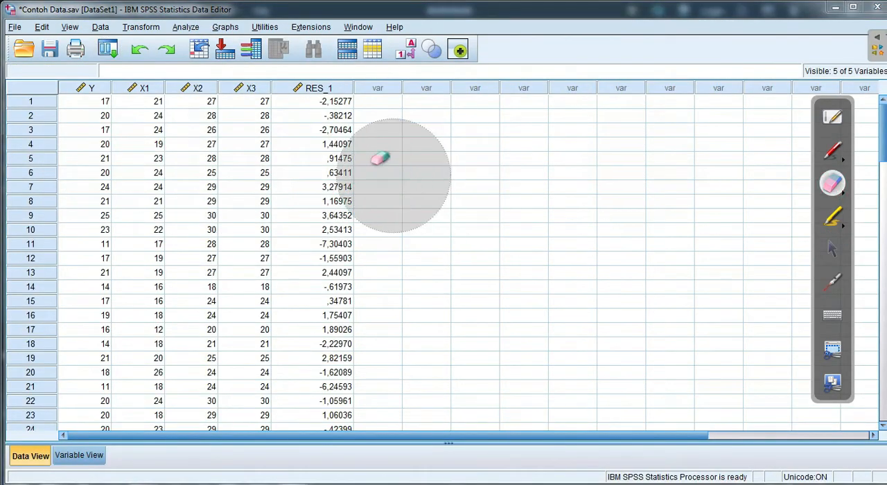
pyautogui.click(833, 151)
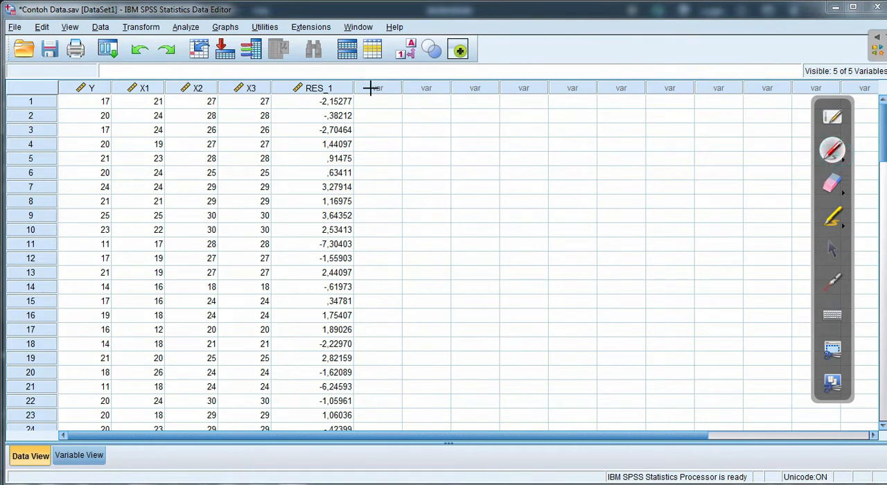
pyautogui.click(832, 249)
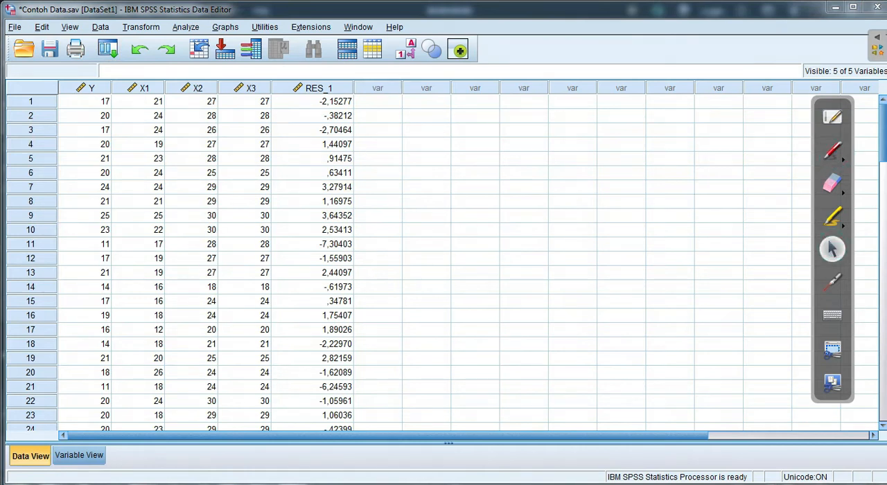
# Return to the output viewer, handwrite "tidak normal" in large red letters and draw a big question mark across the test table
pyautogui.moveTo(230, 480)
pyautogui.click(326, 429)
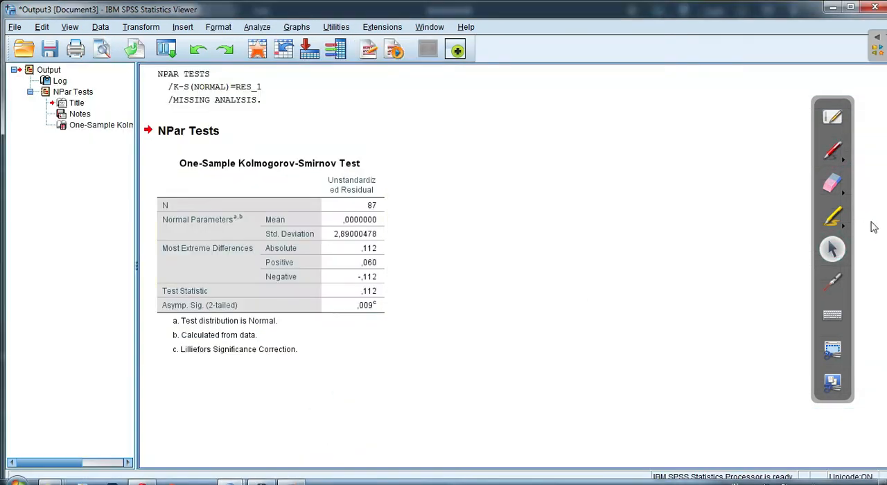
pyautogui.click(833, 151)
pyautogui.moveTo(429, 154); pyautogui.dragTo(466, 267)
pyautogui.moveTo(402, 236)
pyautogui.mouseDown()
pyautogui.moveTo(469, 246)
pyautogui.moveTo(481, 225)
pyautogui.mouseUp()
pyautogui.moveTo(473, 246); pyautogui.dragTo(489, 281)
pyautogui.moveTo(482, 277); pyautogui.dragTo(529, 239)
pyautogui.moveTo(491, 175)
pyautogui.mouseDown()
pyautogui.moveTo(547, 258)
pyautogui.moveTo(693, 214)
pyautogui.moveTo(740, 240)
pyautogui.mouseUp()
pyautogui.moveTo(430, 355)
pyautogui.mouseDown()
pyautogui.moveTo(429, 366)
pyautogui.moveTo(516, 336)
pyautogui.moveTo(600, 378)
pyautogui.moveTo(721, 267)
pyautogui.moveTo(760, 390)
pyautogui.mouseUp()
pyautogui.moveTo(285, 209); pyautogui.dragTo(309, 385)
pyautogui.moveTo(233, 385); pyautogui.dragTo(320, 382)
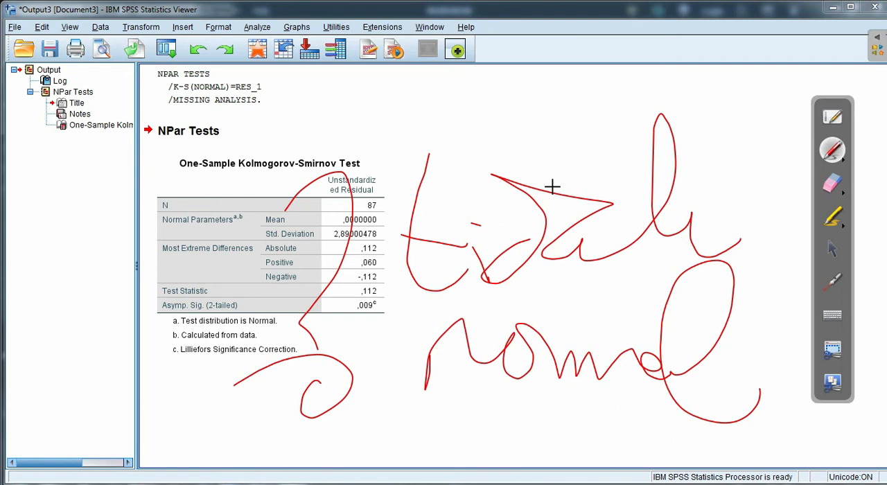
# Erase the handwritten "tidak normal" and the question mark, and return to the selection pointer
pyautogui.click(834, 184)
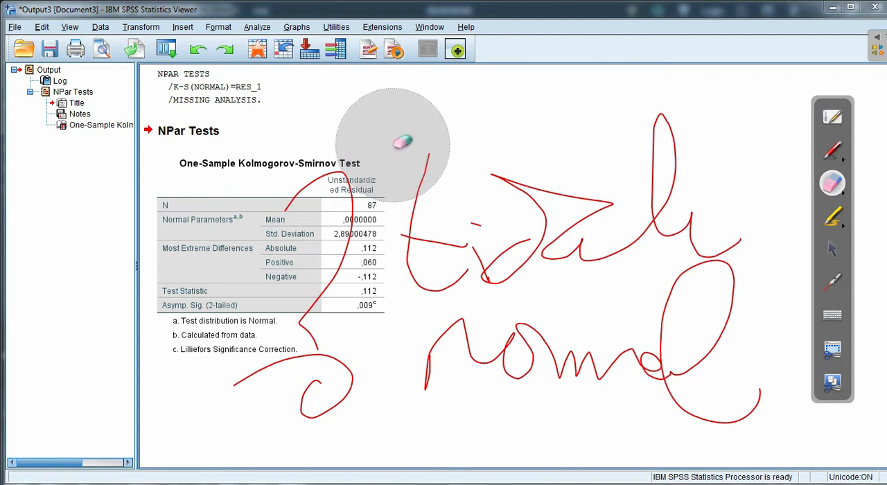
pyautogui.moveTo(392, 144)
pyautogui.mouseDown()
pyautogui.moveTo(316, 299)
pyautogui.moveTo(337, 406)
pyautogui.moveTo(575, 275)
pyautogui.moveTo(835, 347)
pyautogui.moveTo(654, 376)
pyautogui.mouseUp()
pyautogui.click(831, 248)
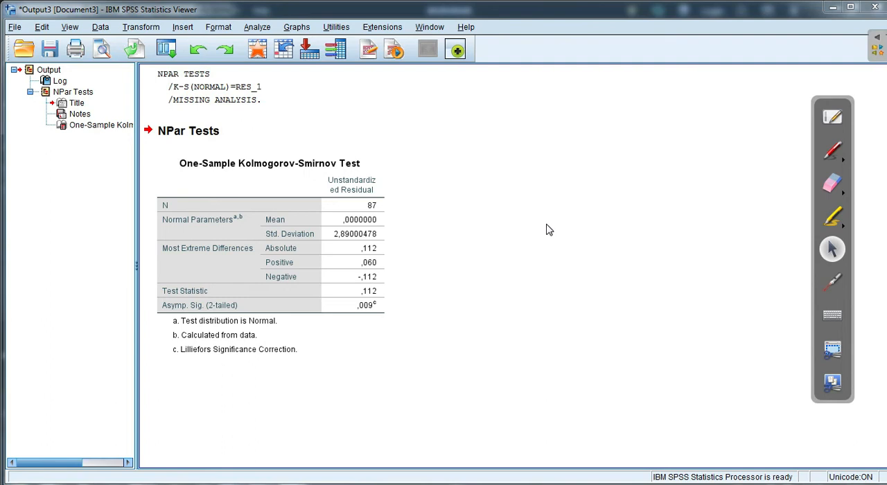
# Close the Kolmogorov-Smirnov output viewer without saving its contents and select an empty cell in row 9 of the data
pyautogui.click(869, 6)
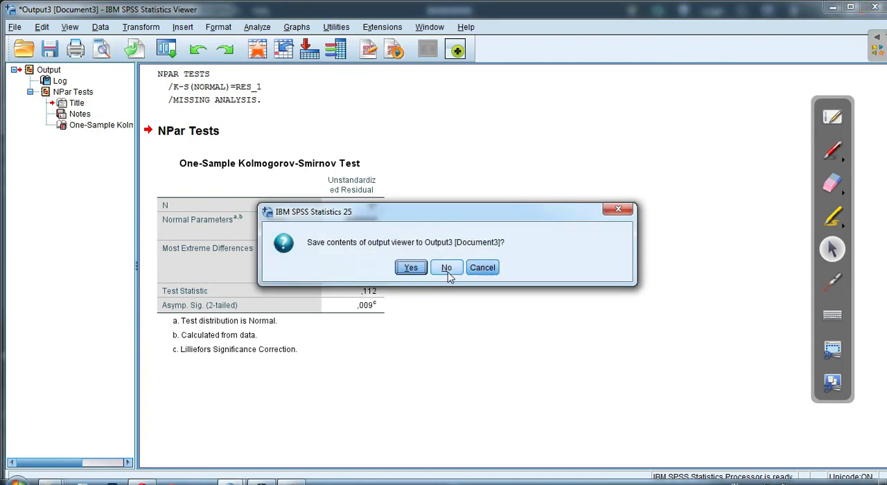
pyautogui.click(448, 270)
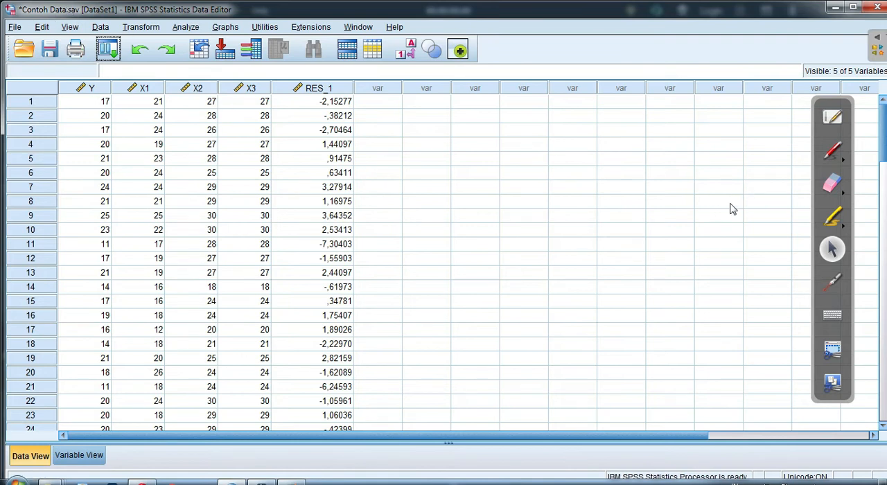
pyautogui.click(699, 216)
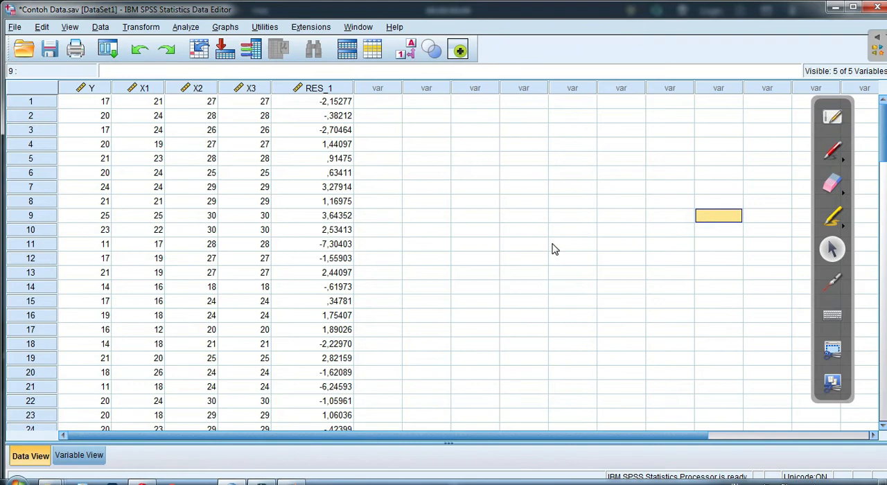
# Look through the dataset's rows down to the last case and back to the first, and select an empty cell in row 5
pyautogui.scroll(-20, 554, 249)
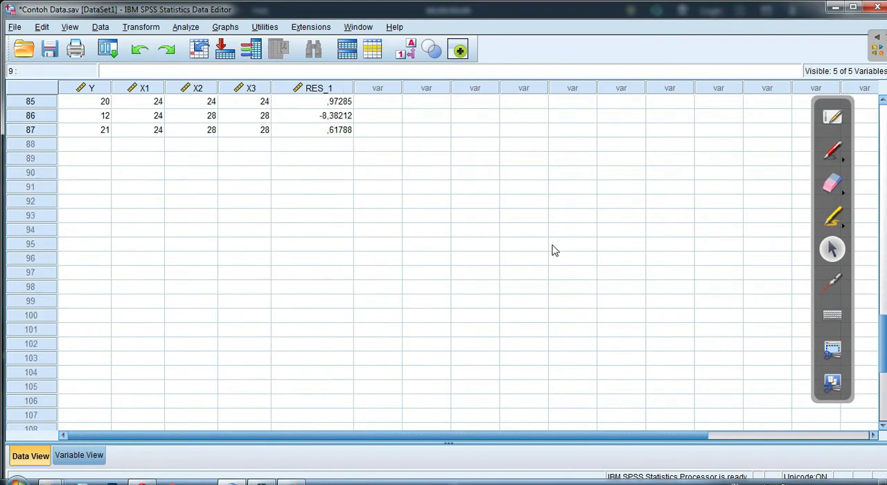
pyautogui.scroll(3, 555, 250)
pyautogui.scroll(-9, 555, 250)
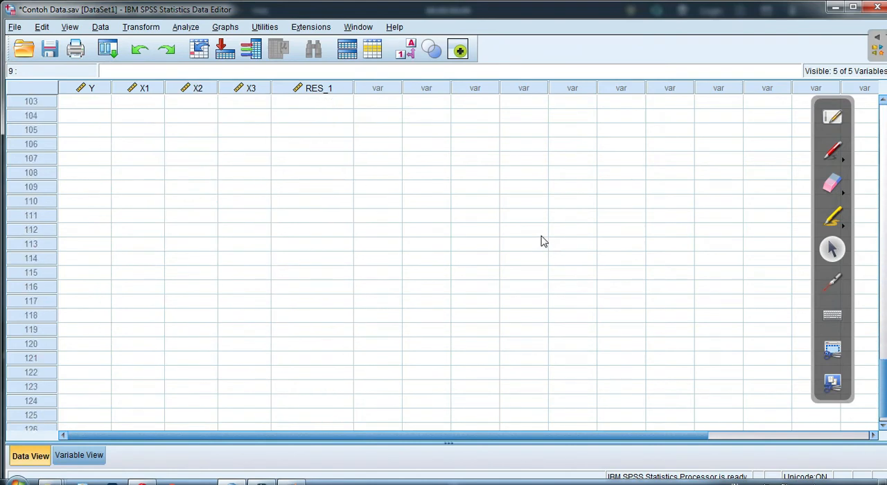
pyautogui.scroll(5, 531, 236)
pyautogui.scroll(-5, 531, 239)
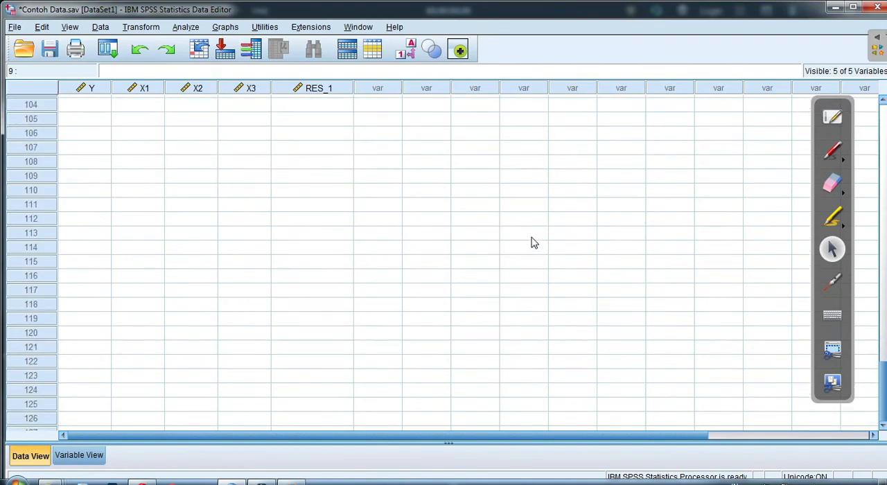
pyautogui.scroll(20, 532, 242)
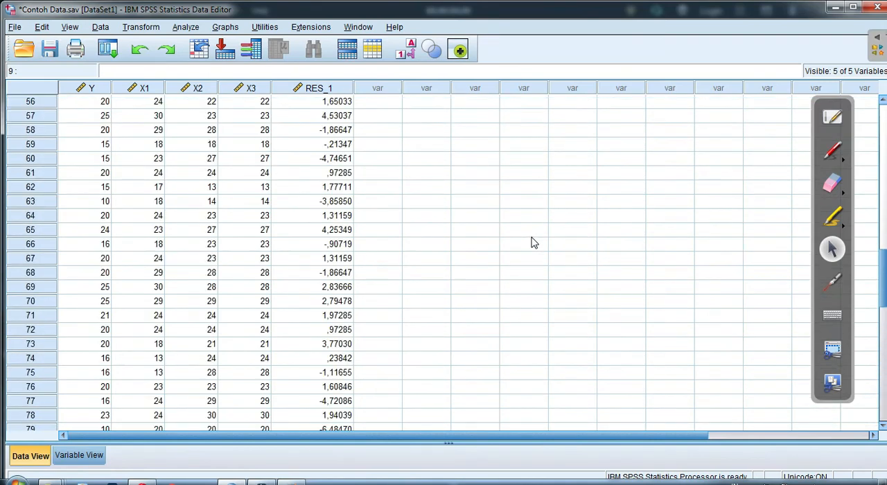
pyautogui.scroll(2, 532, 242)
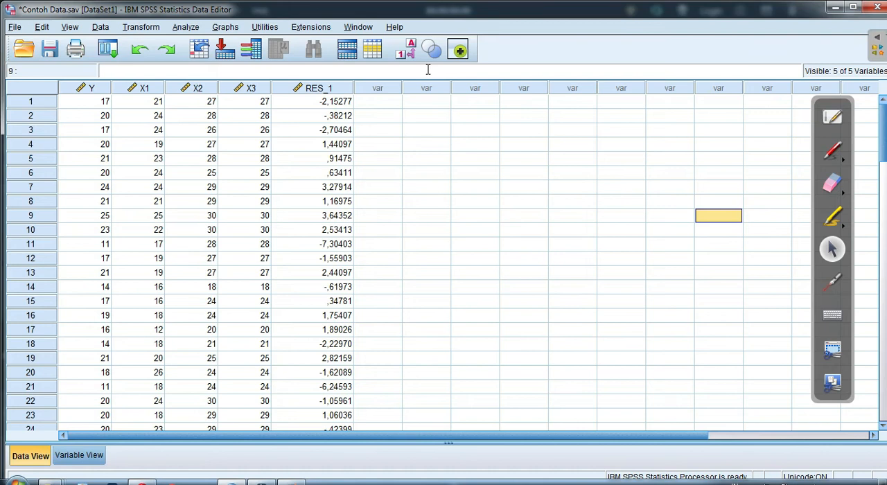
pyautogui.click(497, 164)
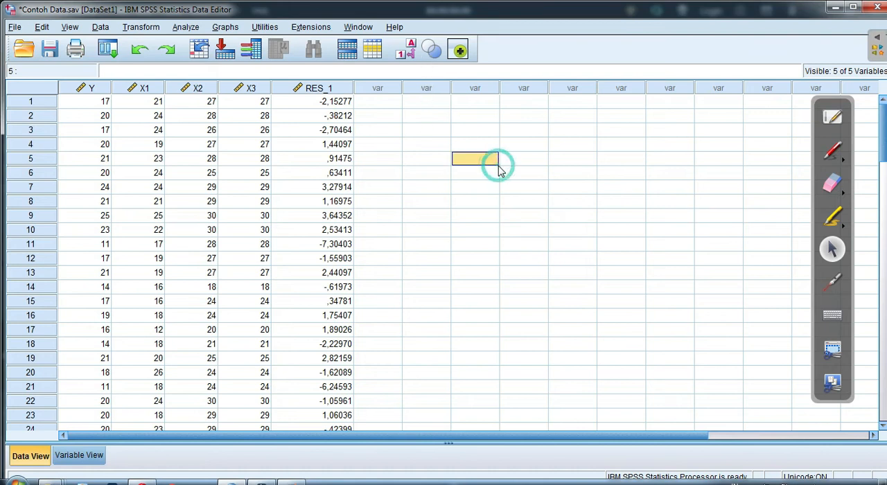